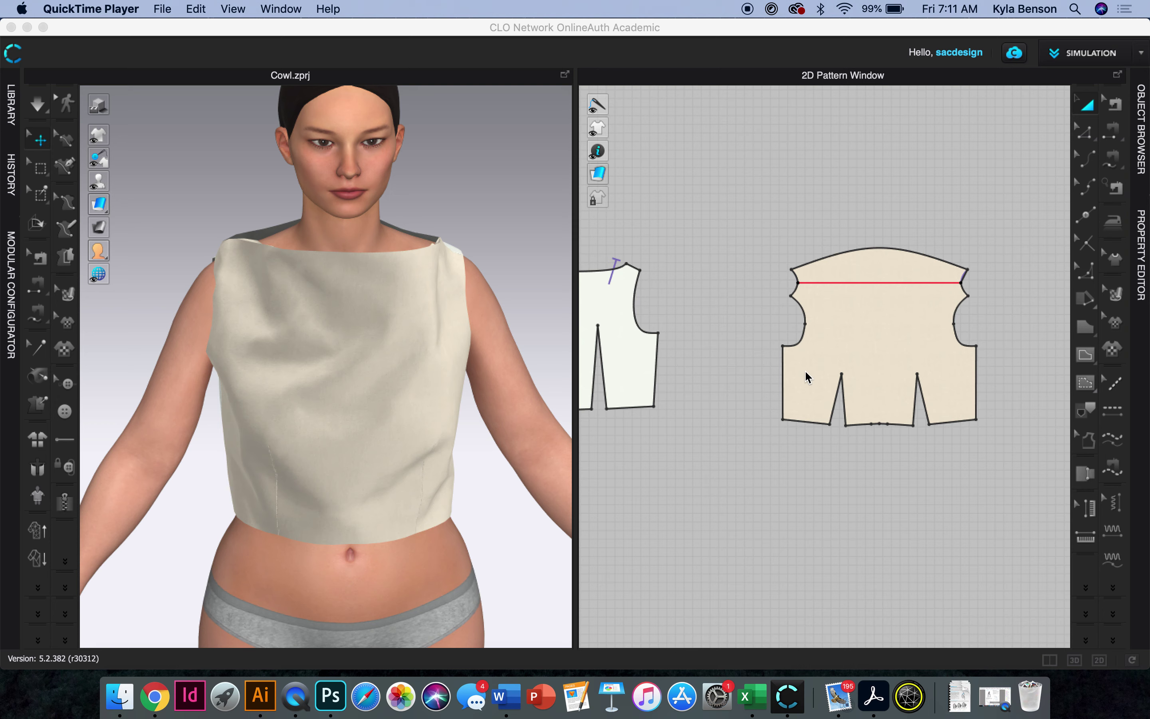
Try to extend or trim the internal line across the upper front bodice to the pattern outline
left_click(924, 284)
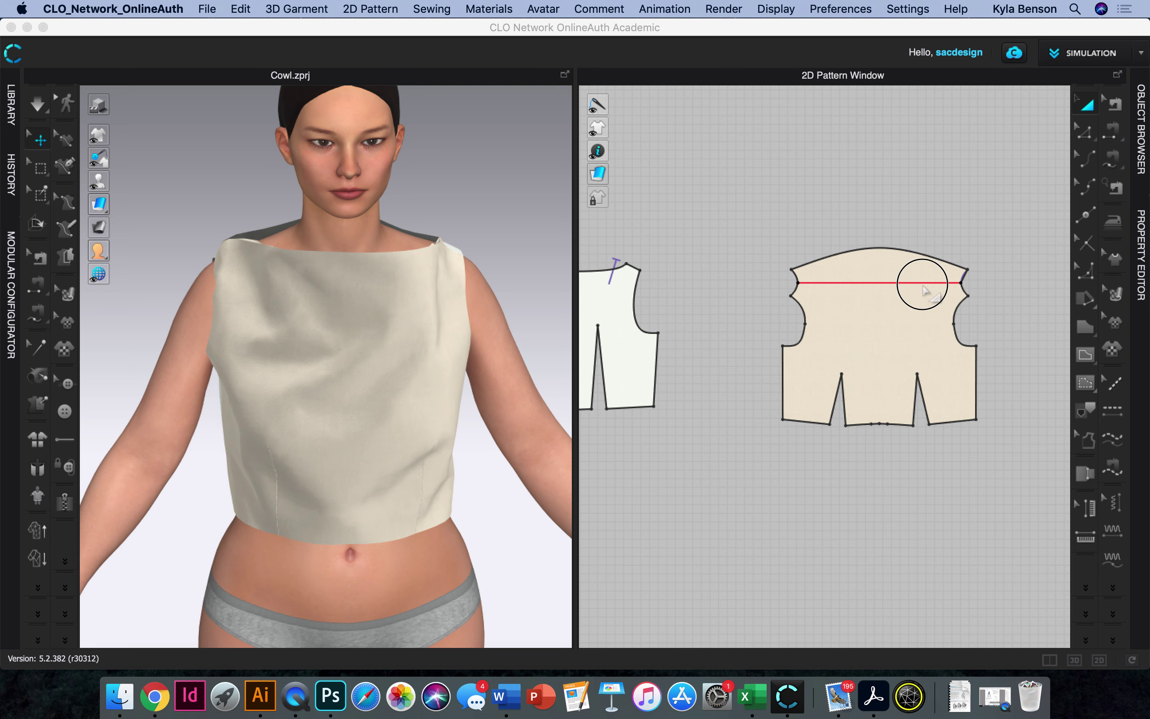
right_click(921, 285)
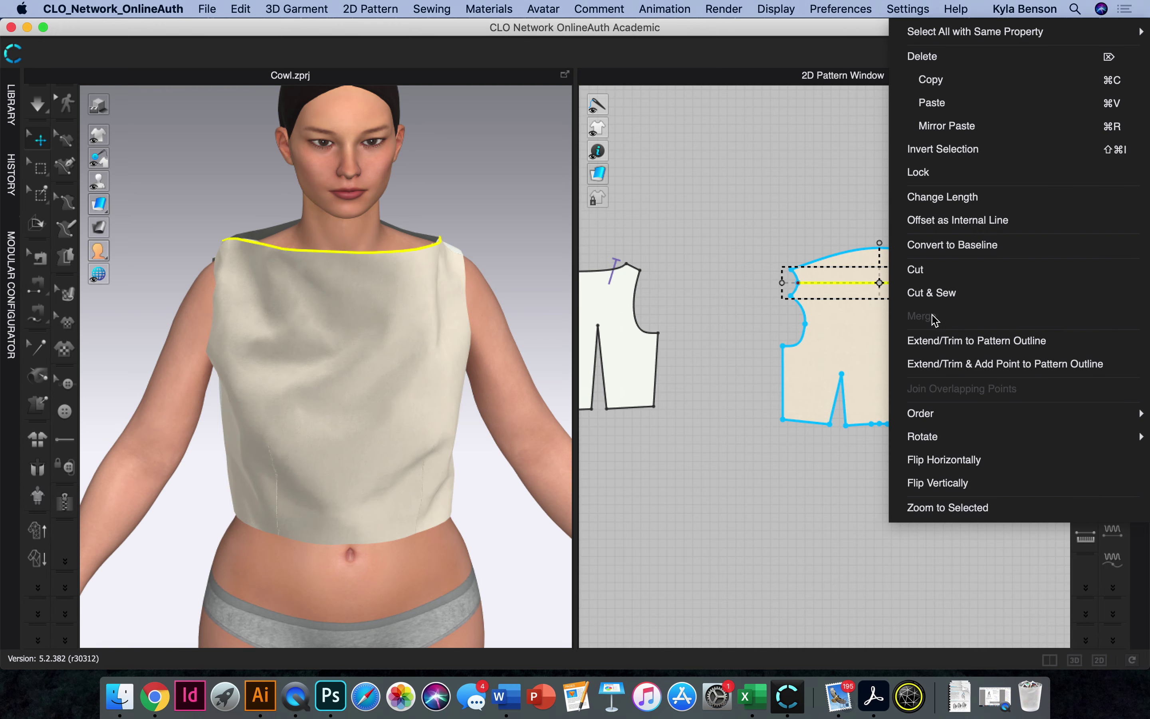
left_click(952, 345)
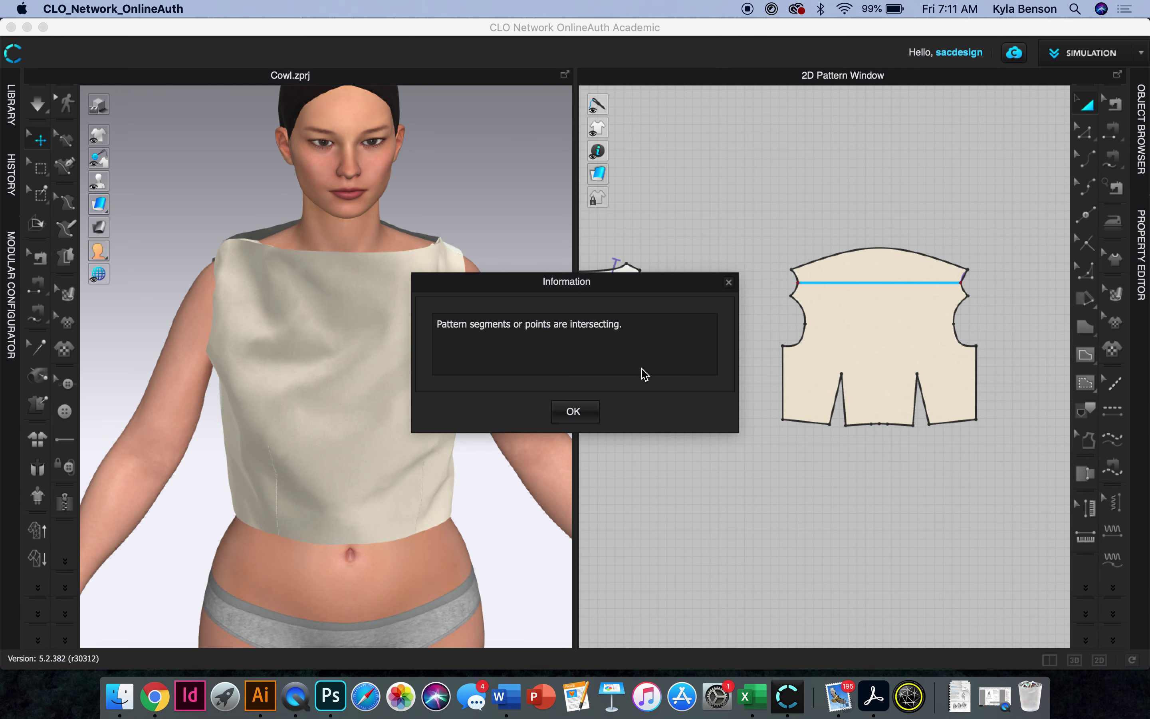
left_click(573, 410)
Cut the front bodice along its upper internal line so the curved facing becomes a separate pattern piece
left_click(829, 284)
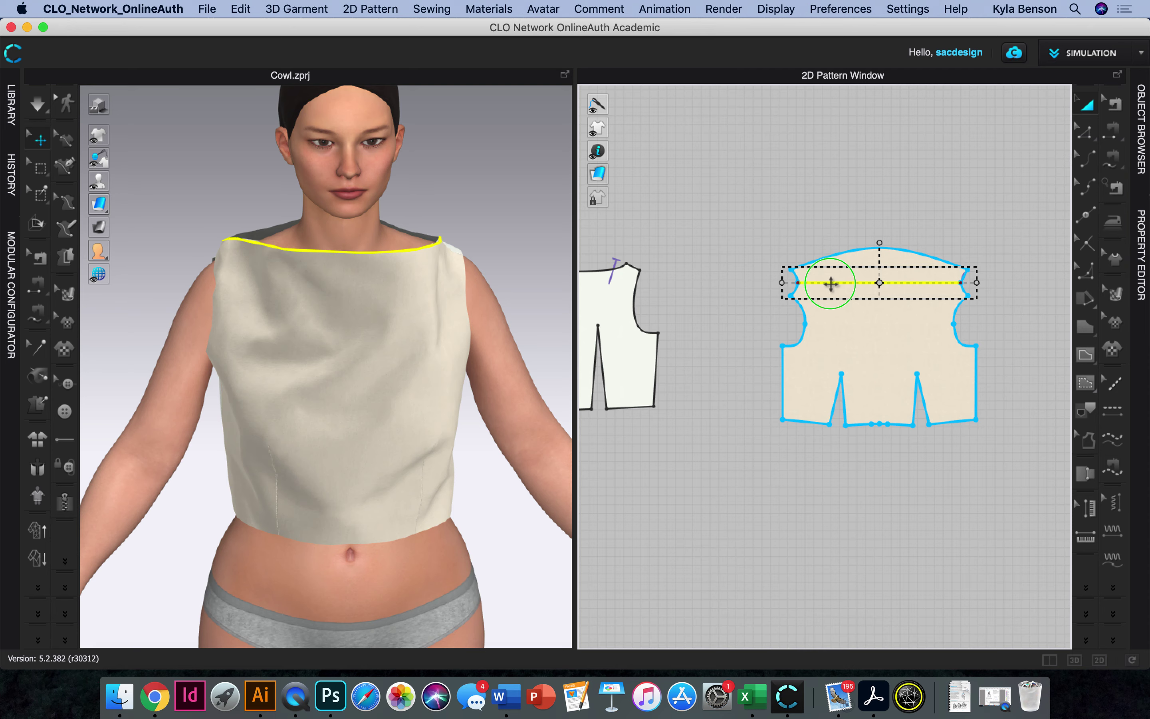
right_click(830, 283)
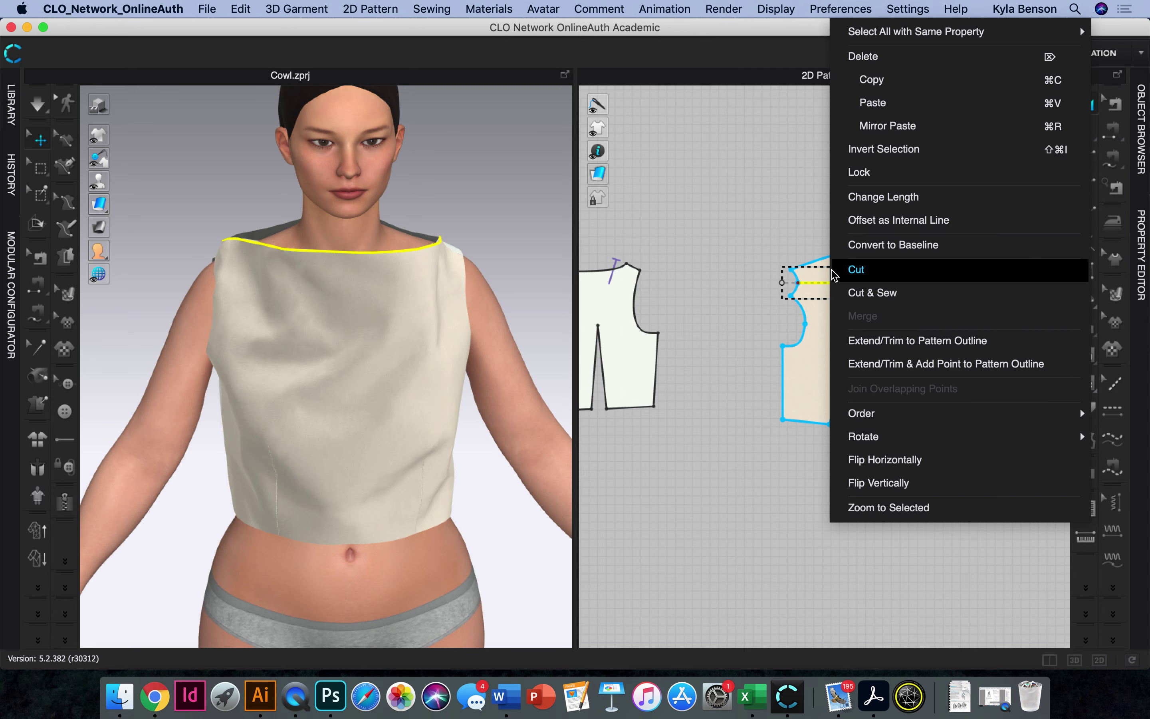
left_click(860, 269)
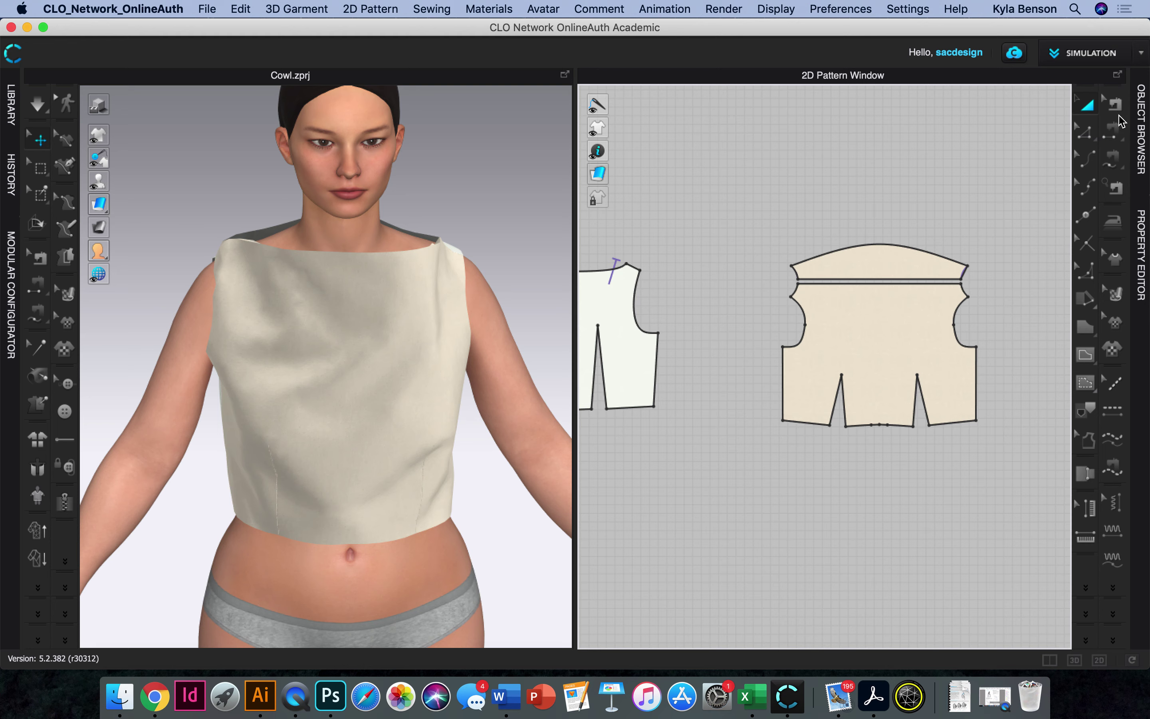
Segment-sew the facing's long straight lower edge to the matching straight neckline edge of the front bodice
left_click(1114, 105)
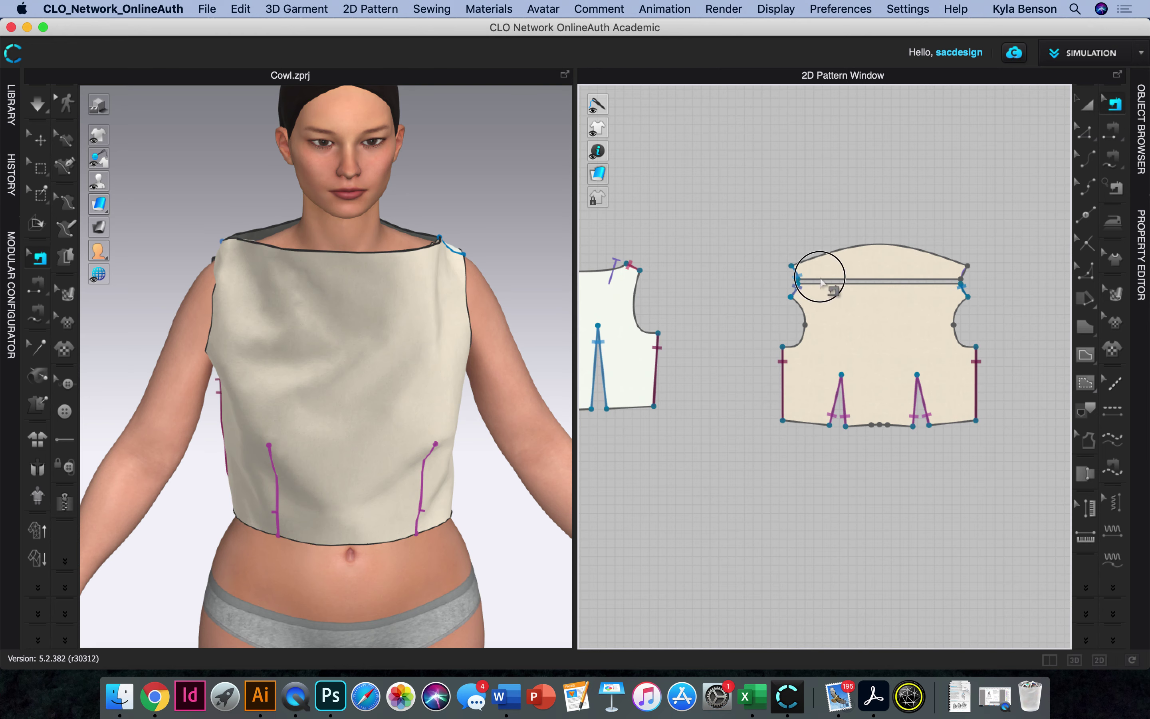
left_click(821, 278)
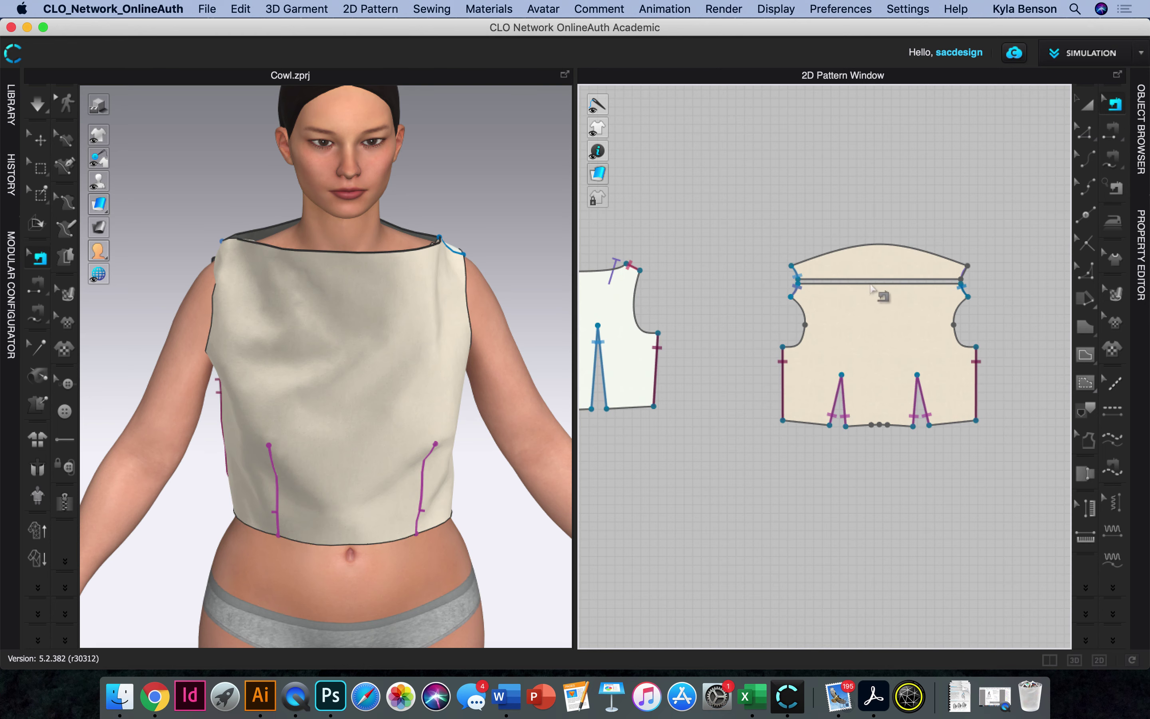
left_click(1111, 130)
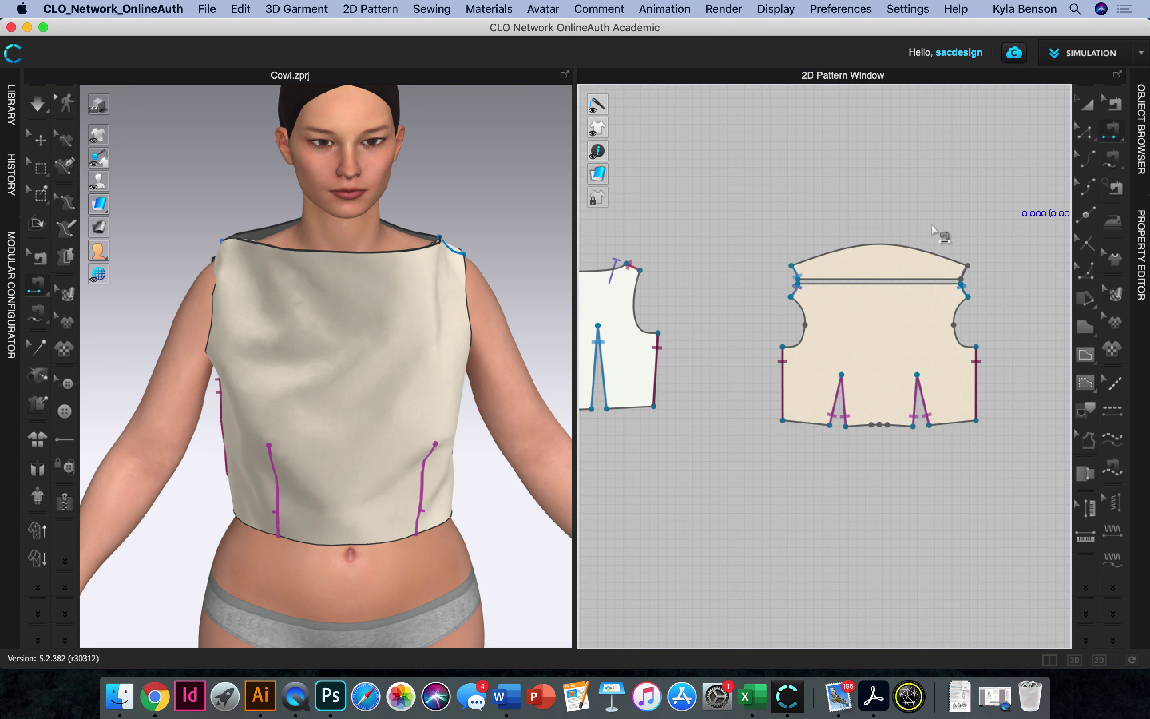
left_click(829, 283)
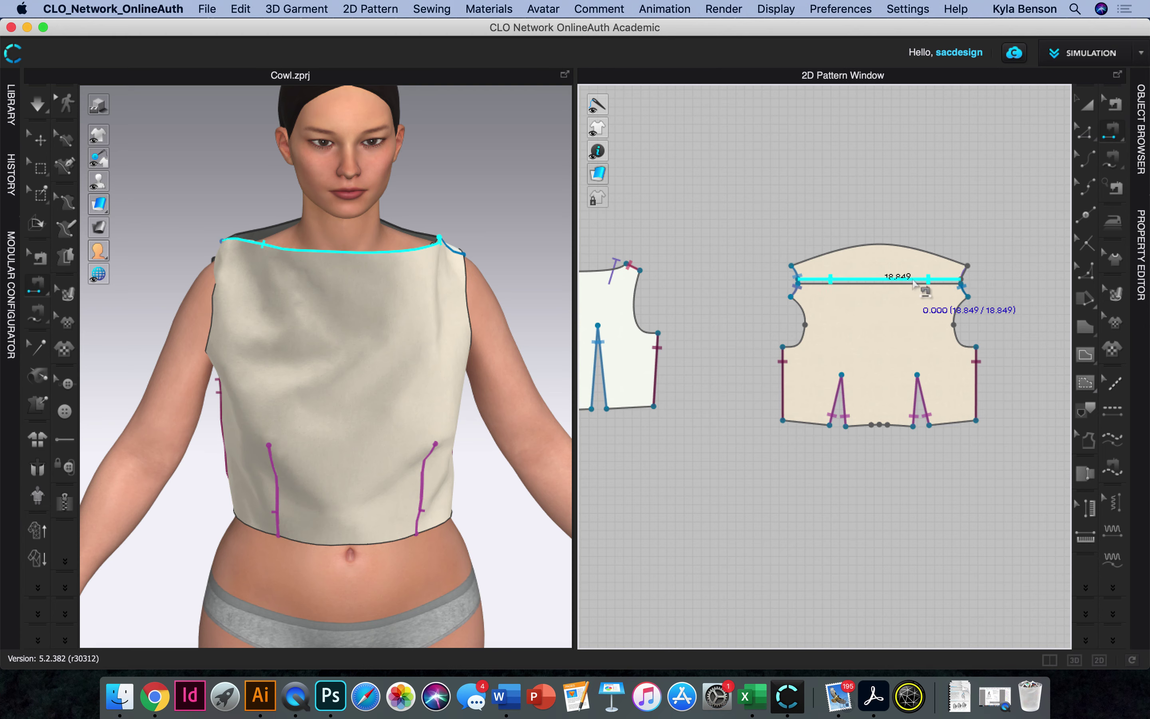
left_click(929, 294)
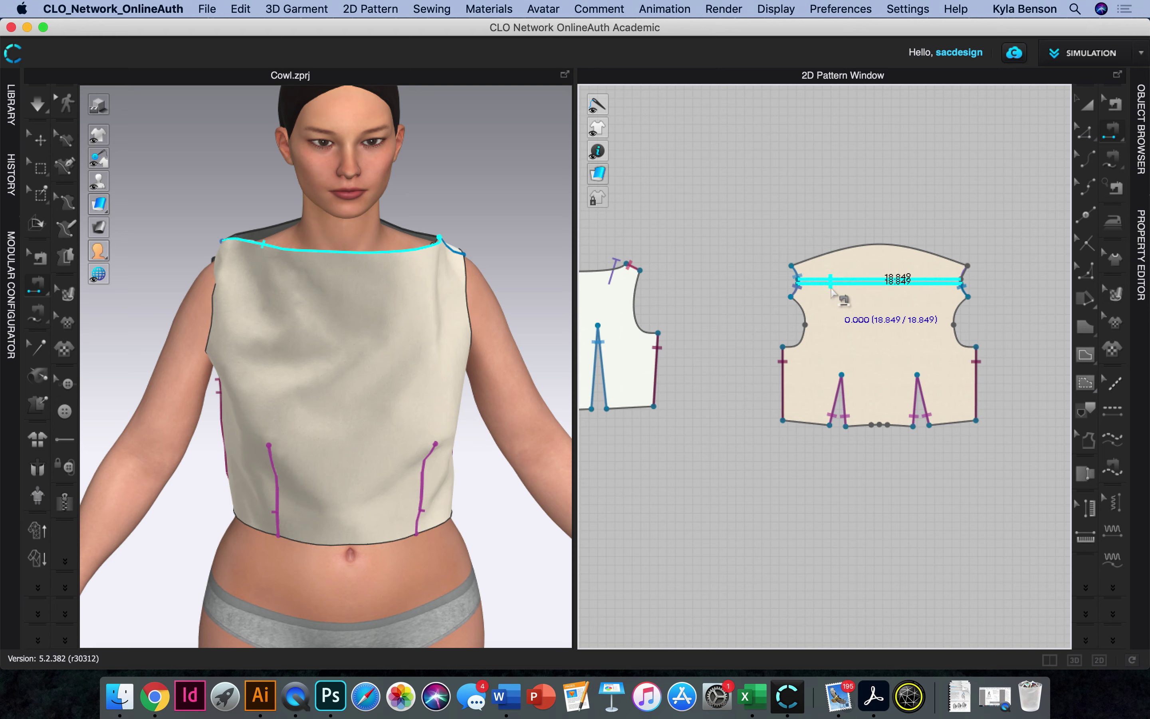
left_click(831, 292)
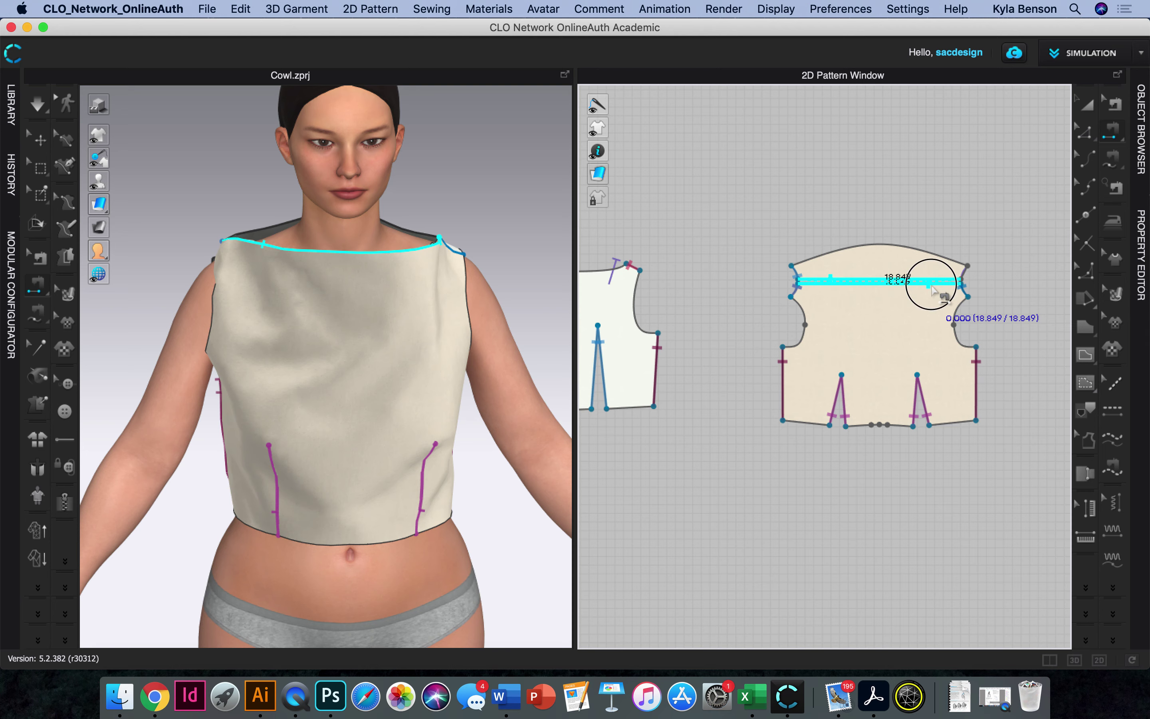
left_click(932, 286)
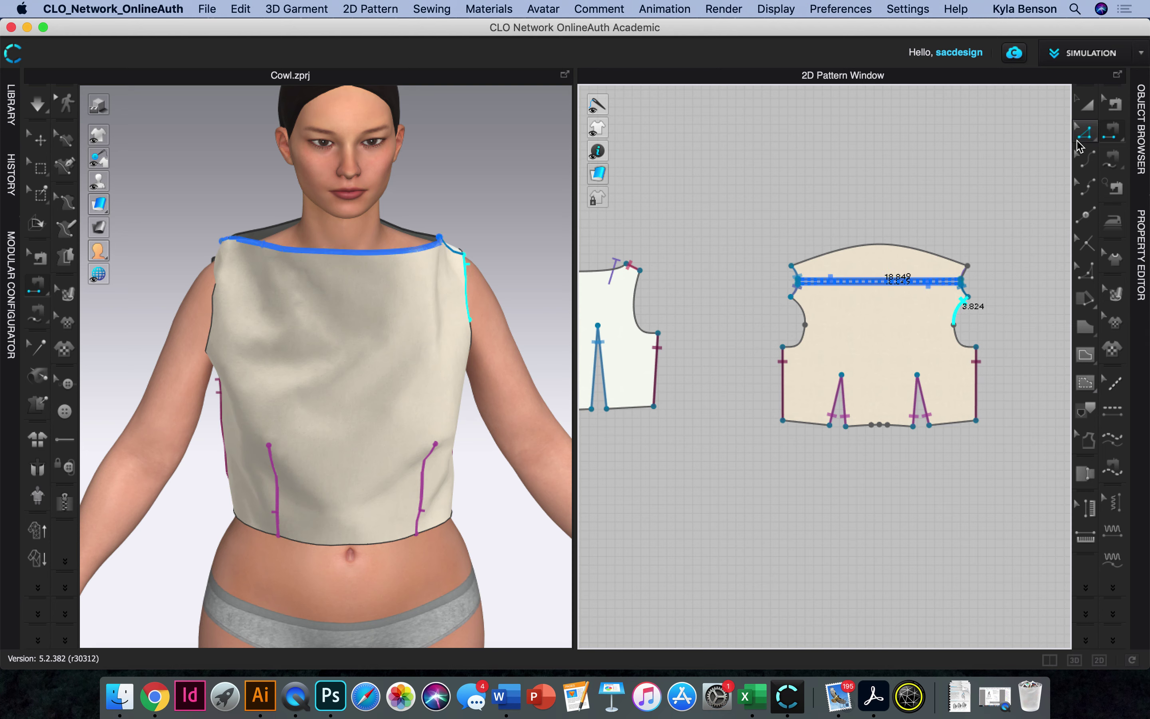
Delete the existing seam joining the facing's left side edge to the front bodice's left shoulder edge
left_click(1086, 133)
left_click(1114, 107)
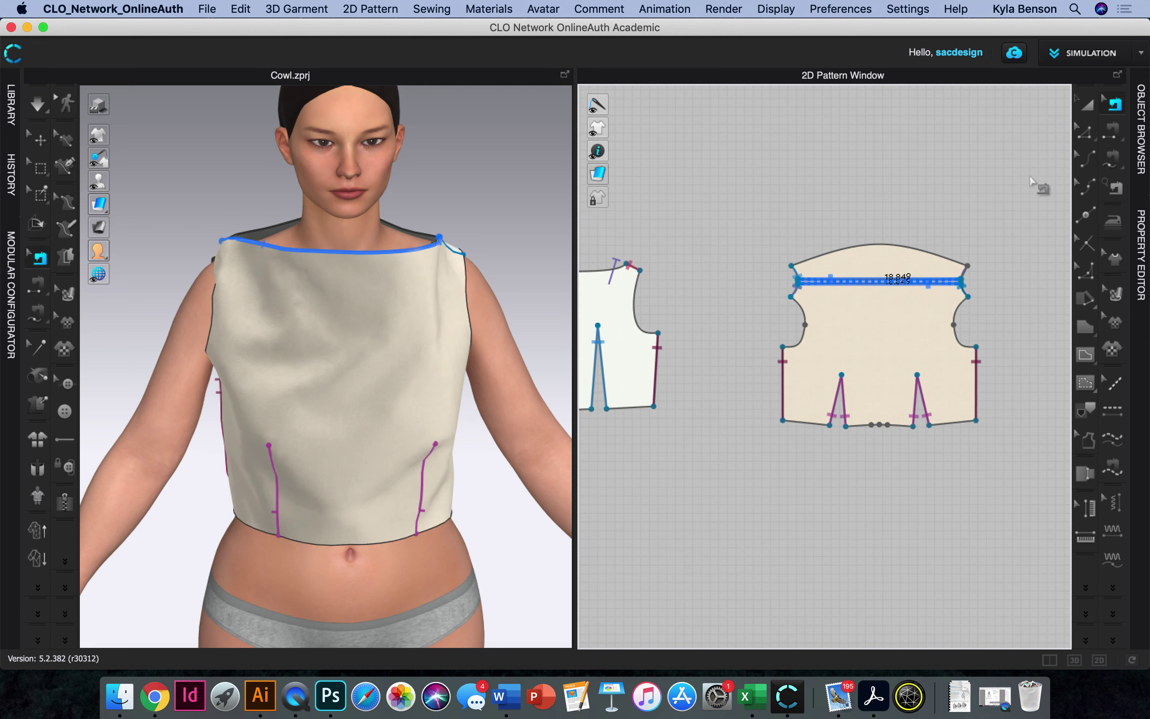
left_click(968, 271)
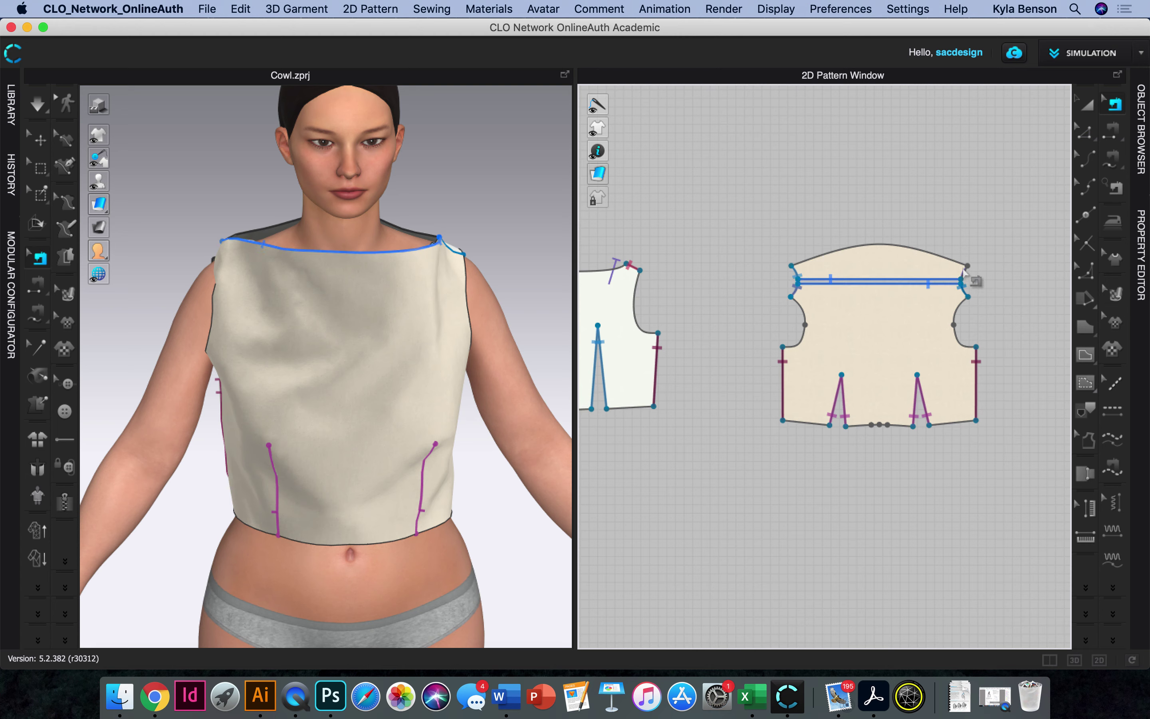
left_click(969, 281)
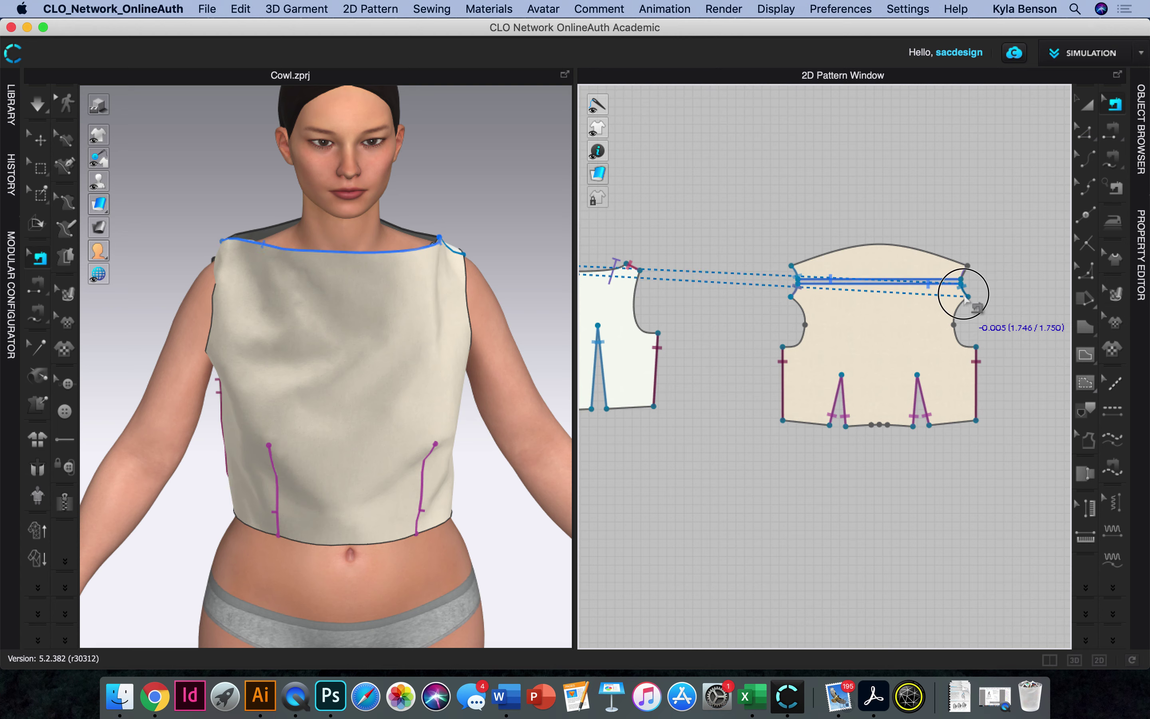
left_click(967, 296)
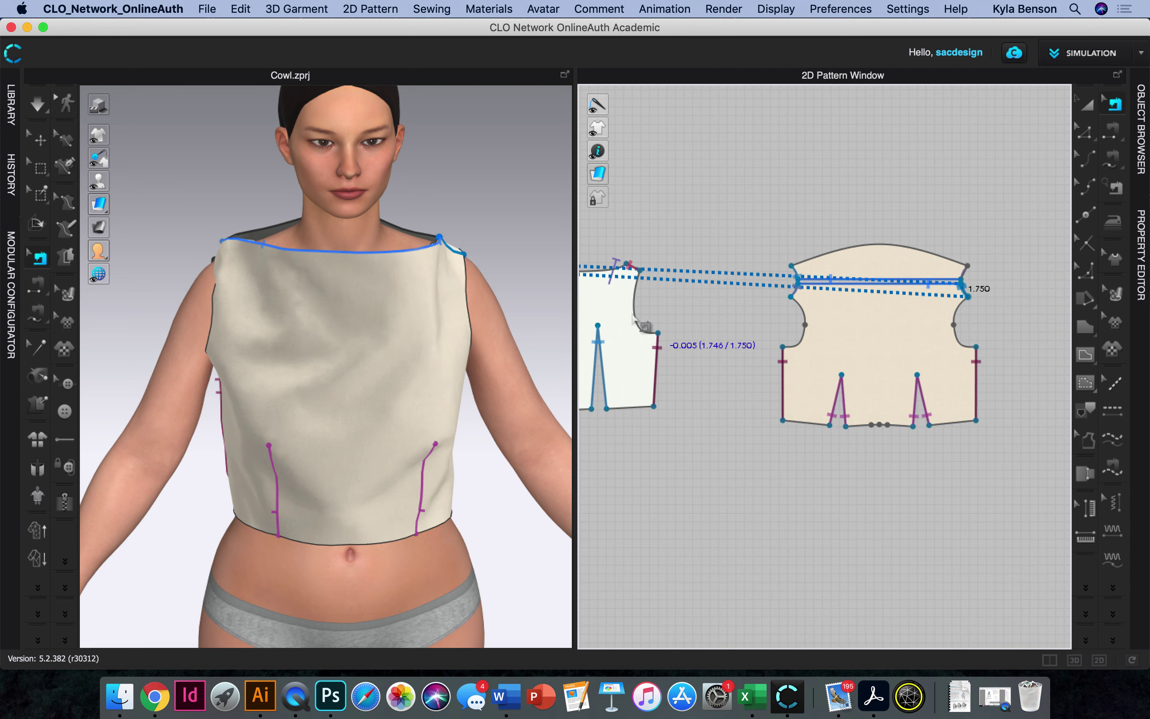
left_click(966, 274)
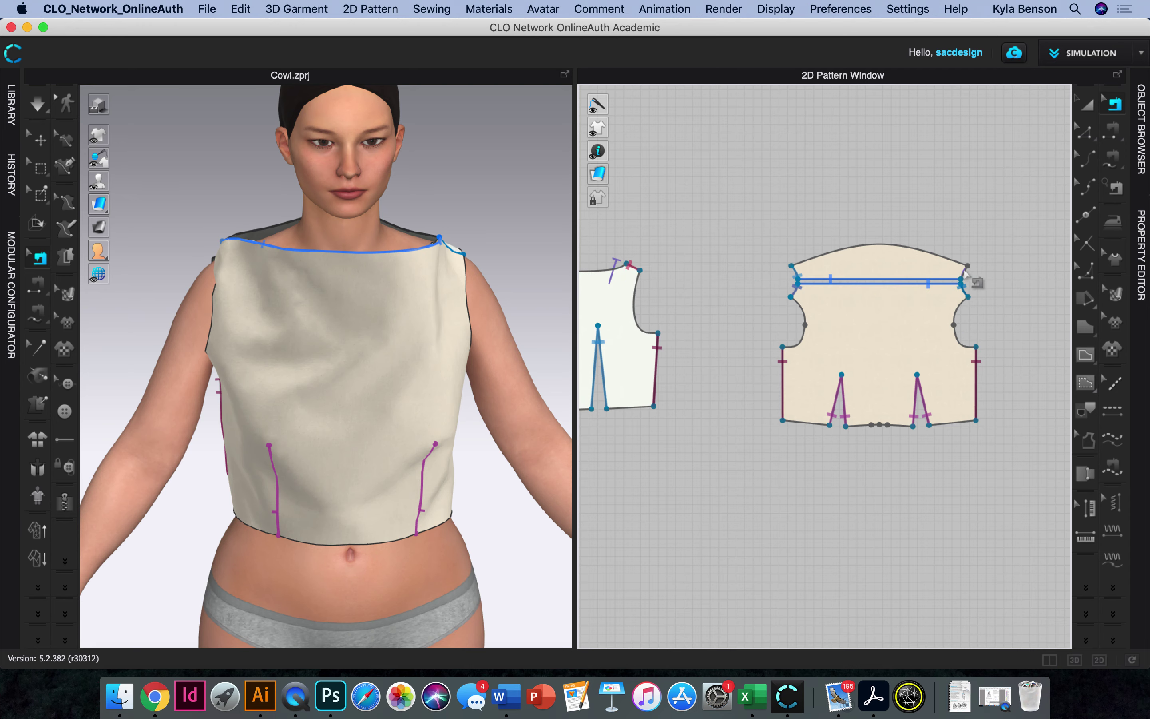
scroll(944, 271, "up", 4)
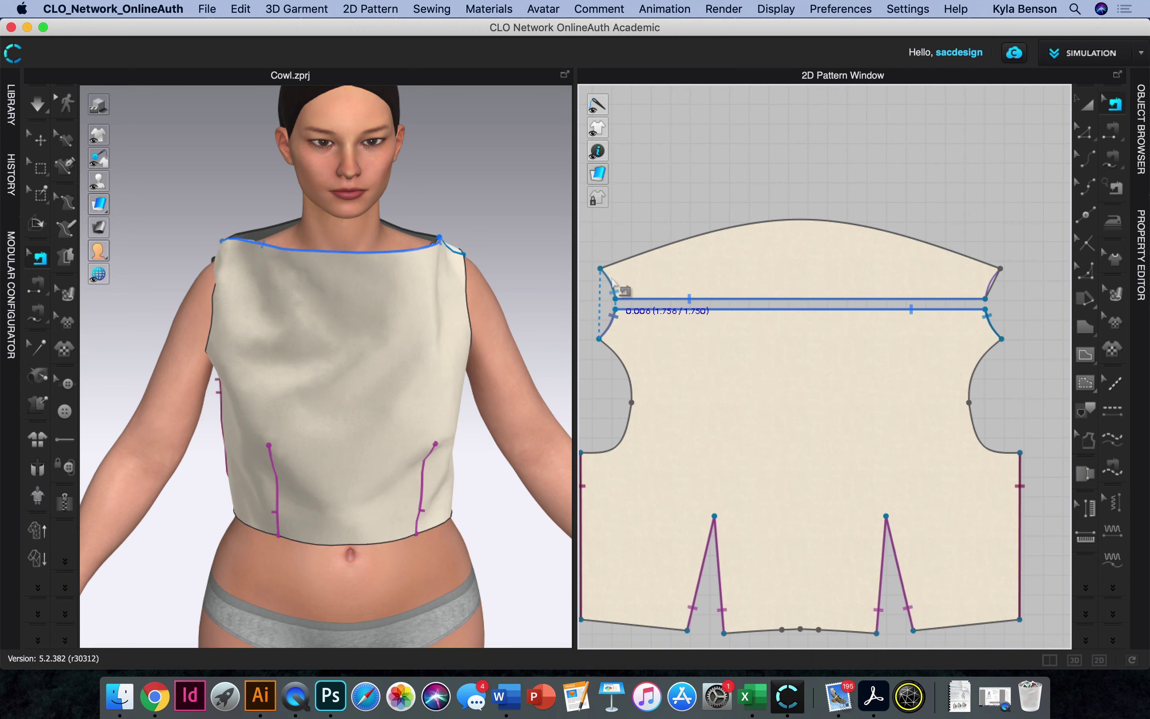
left_click(610, 281)
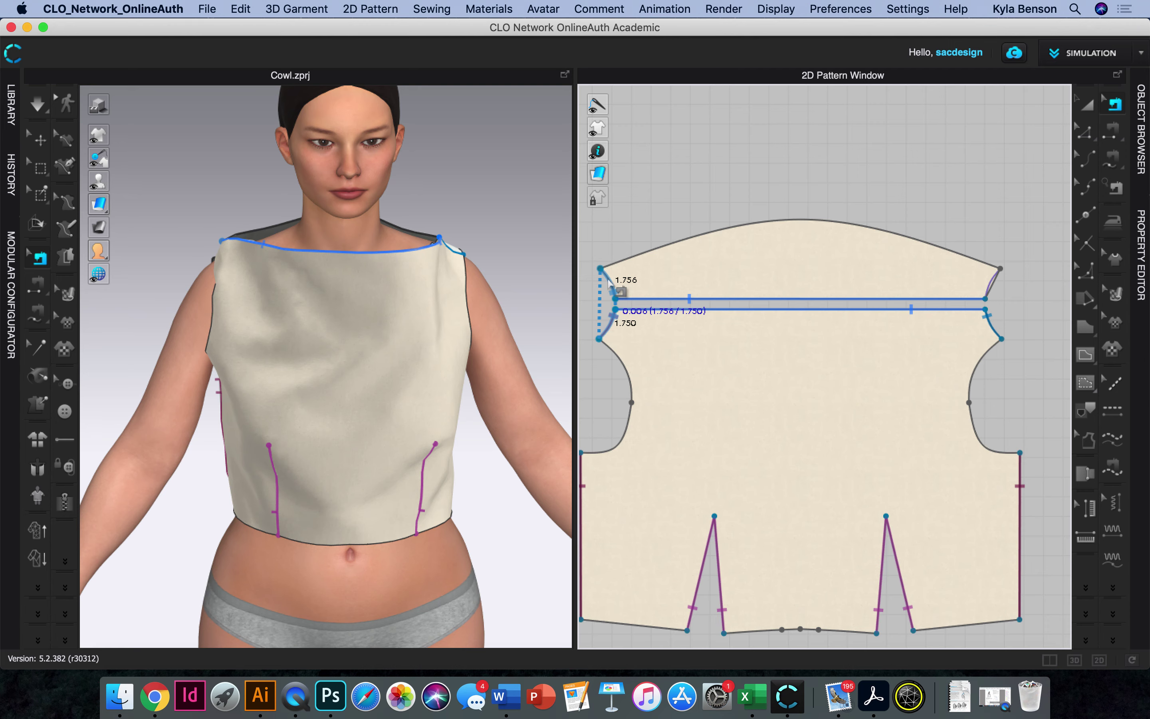
scroll(608, 283, "down", 1)
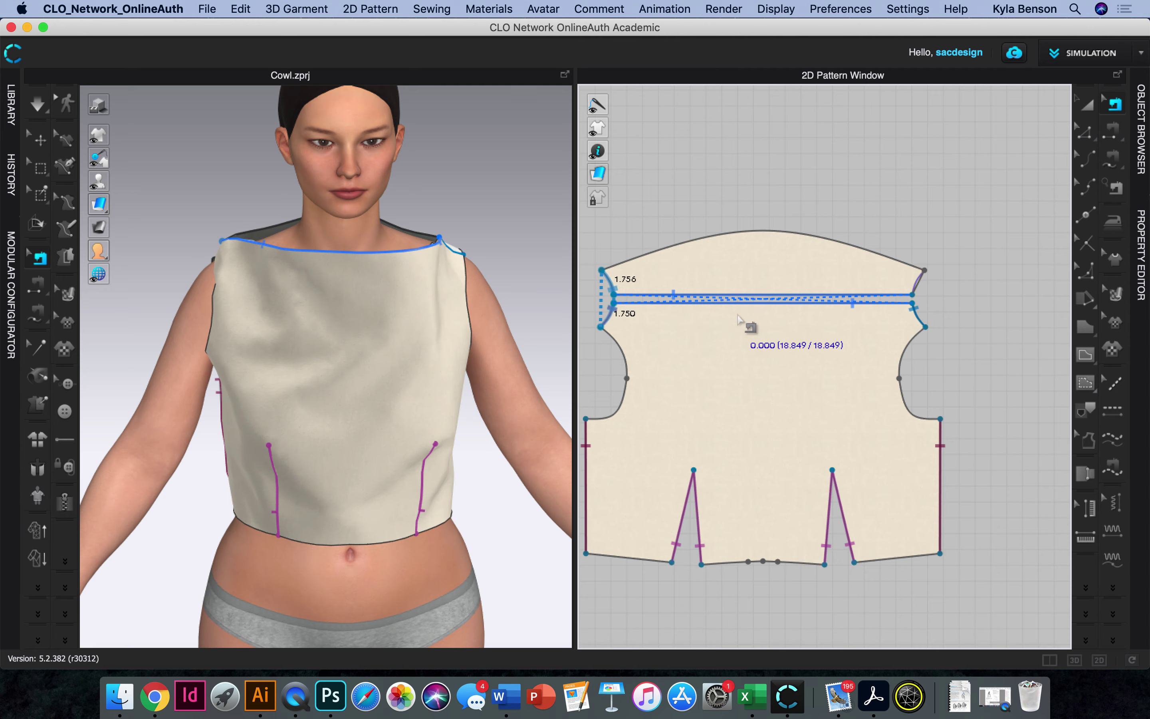
scroll(740, 317, "down", 1)
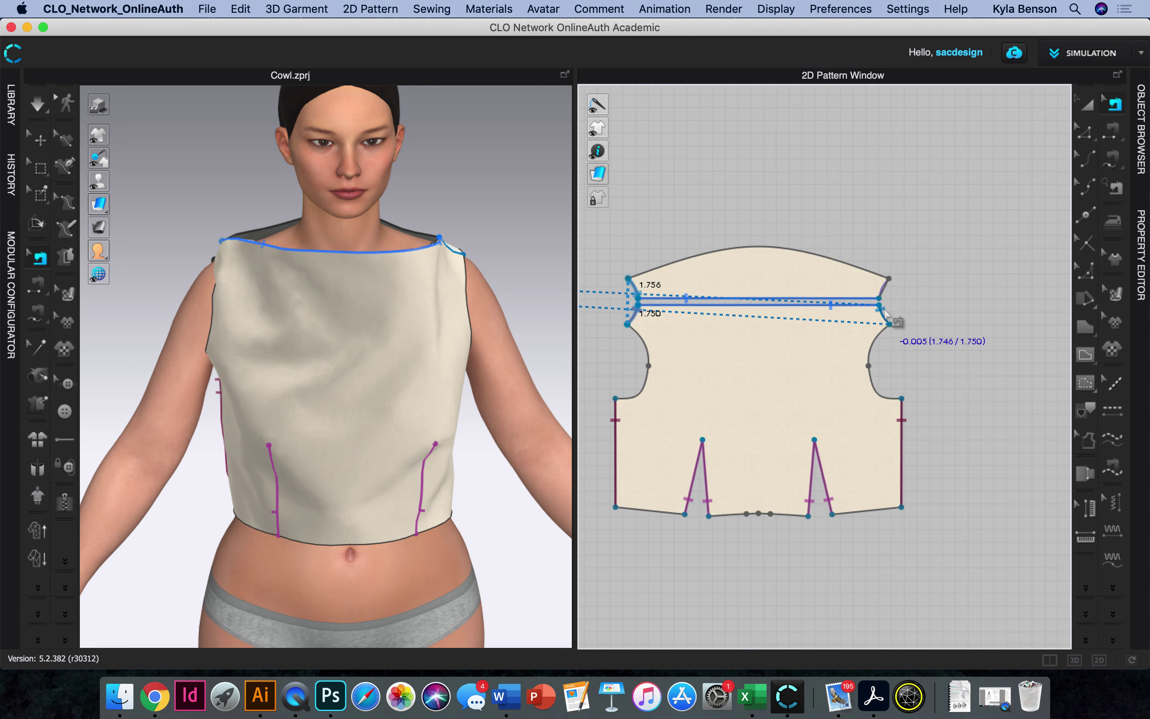
left_click(882, 285)
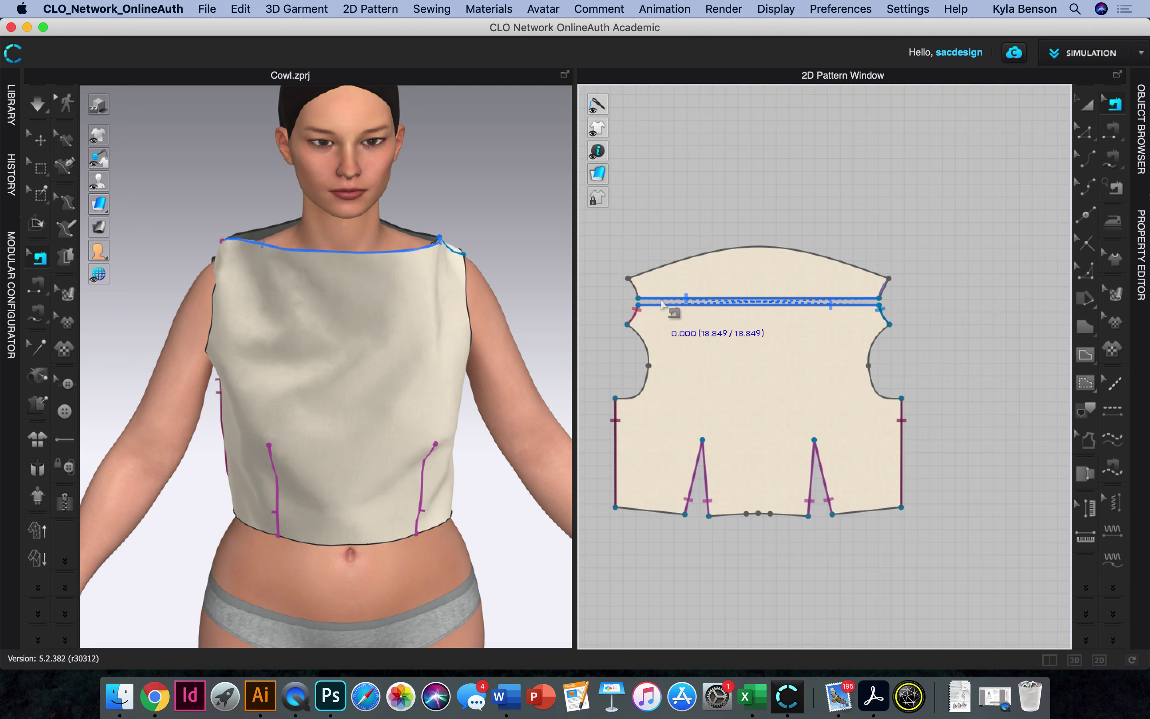
Segment-sew each short side edge of the facing to the front bodice's opposite shoulder edge, crossing the two seams
left_click(1112, 131)
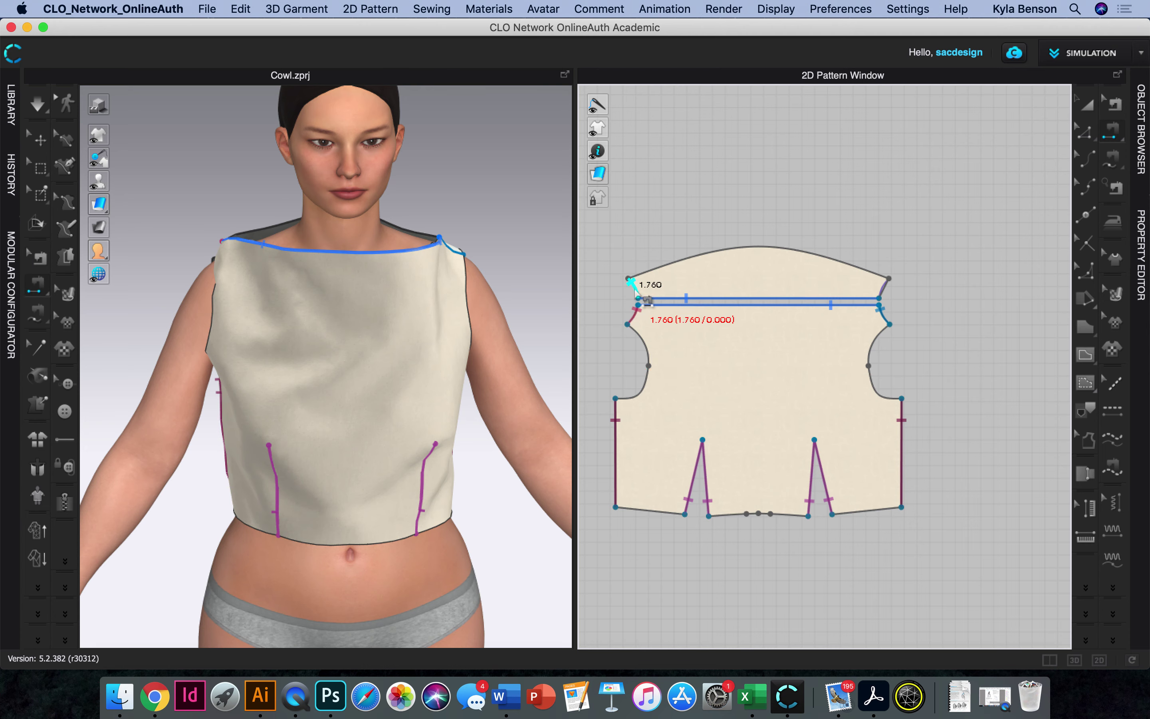
left_click(646, 299)
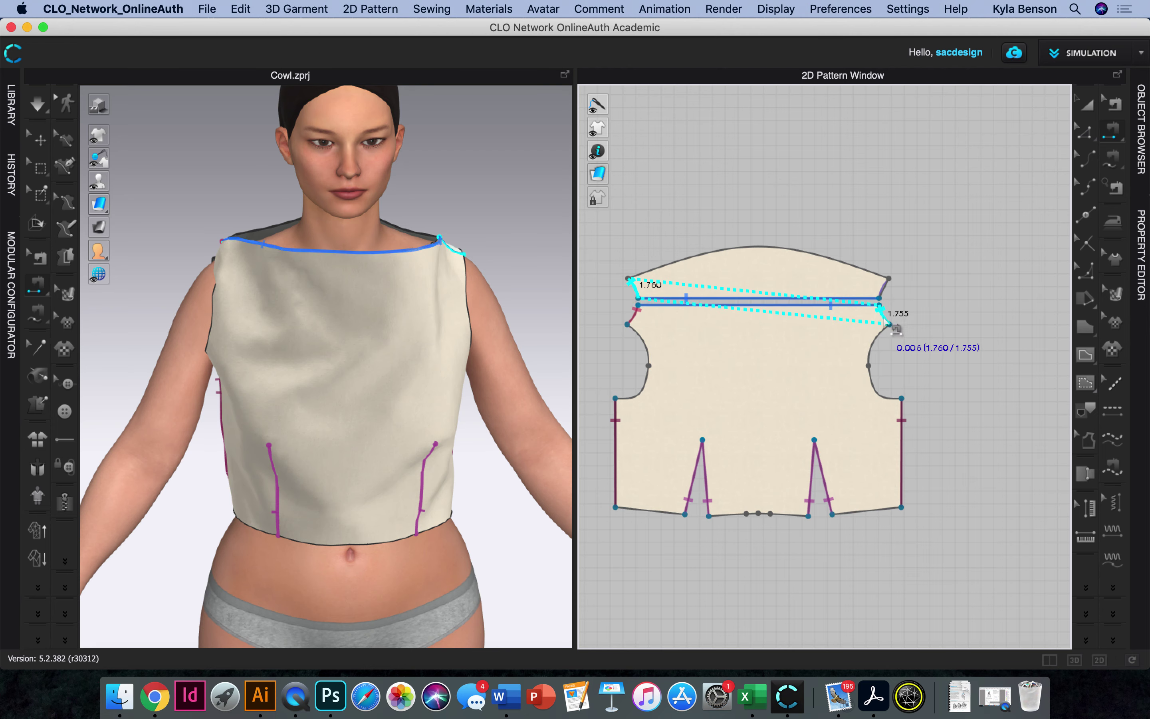
left_click(887, 323)
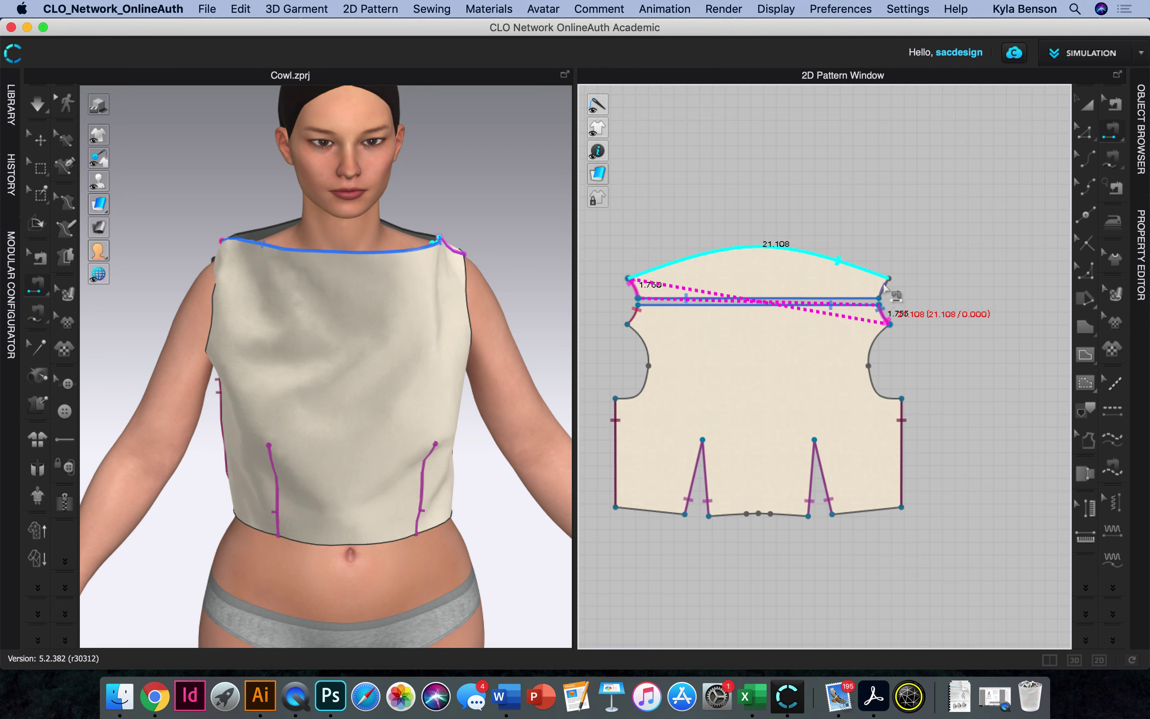
left_click(885, 286)
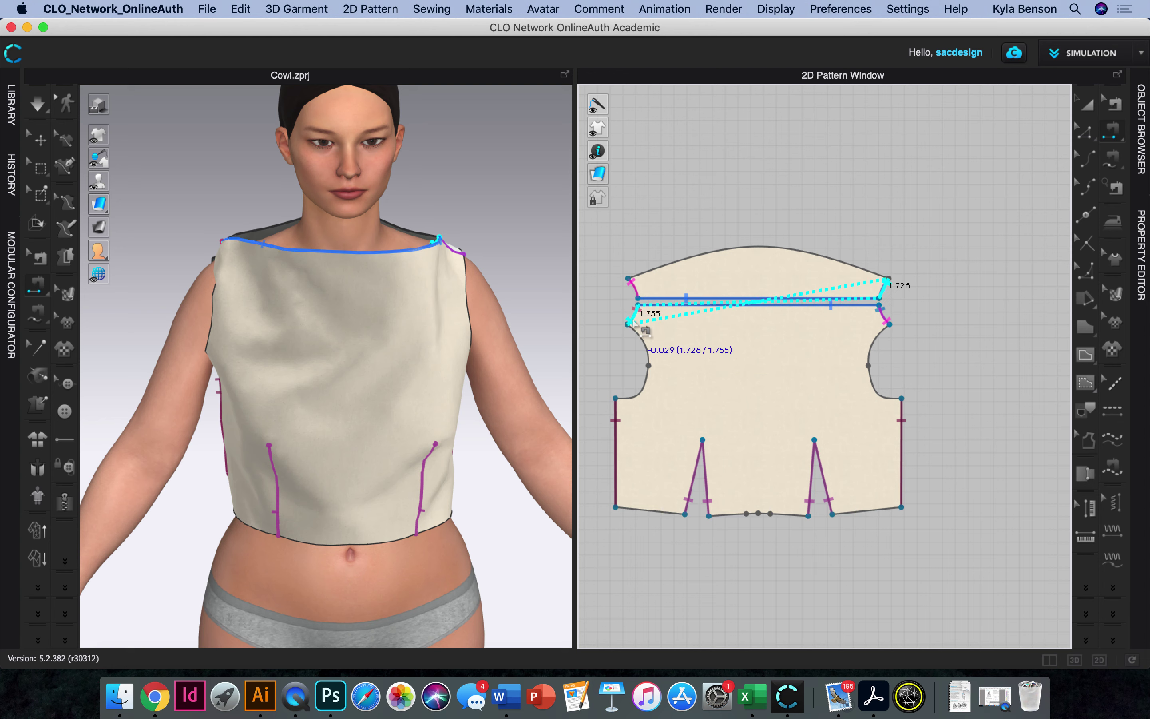
left_click(630, 323)
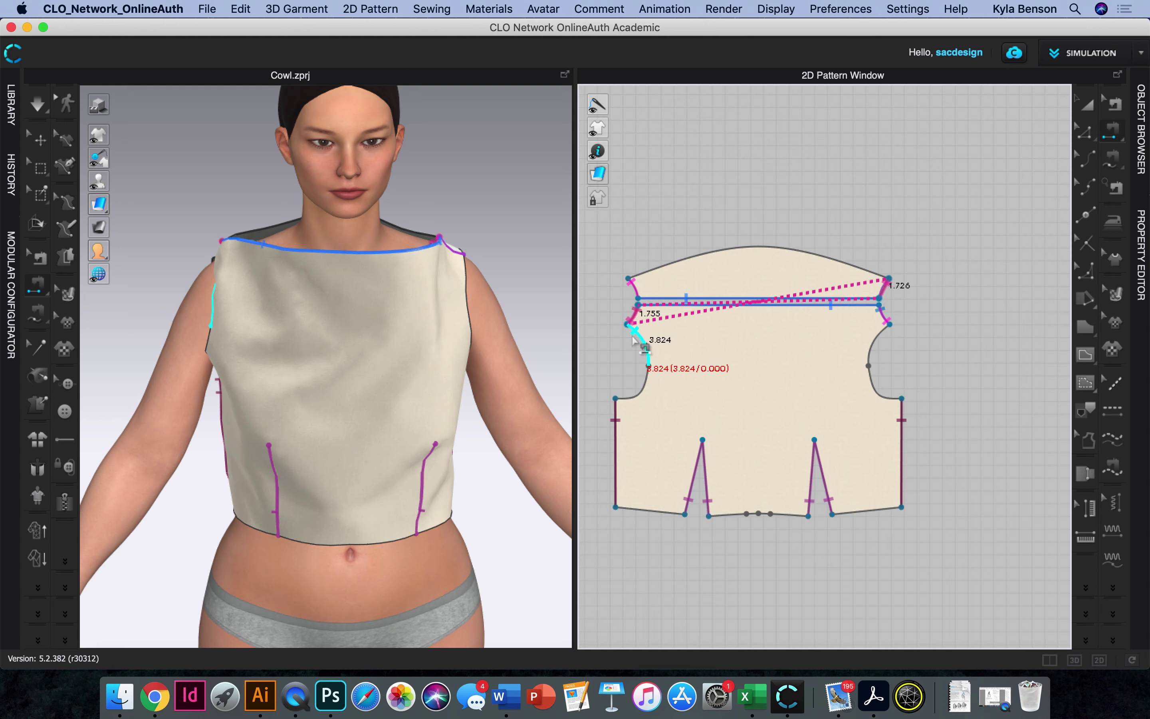
key("a")
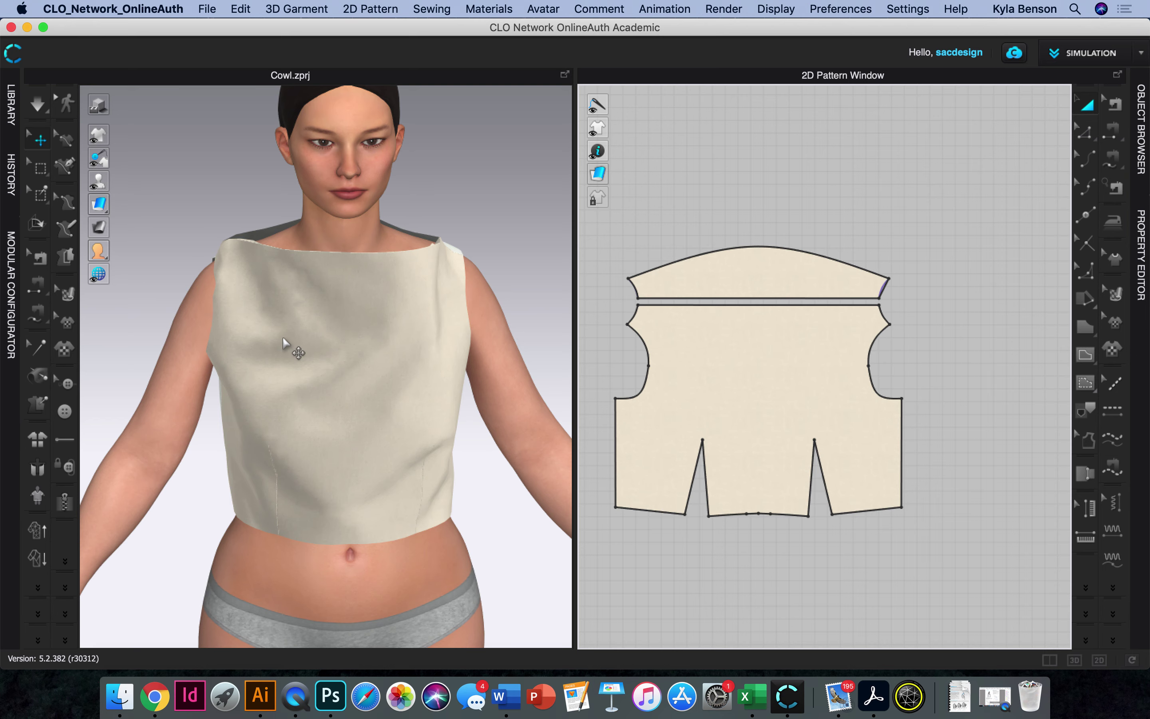
Select the curved facing inside the neckline on the avatar
right_click_drag(284, 338, 400, 355)
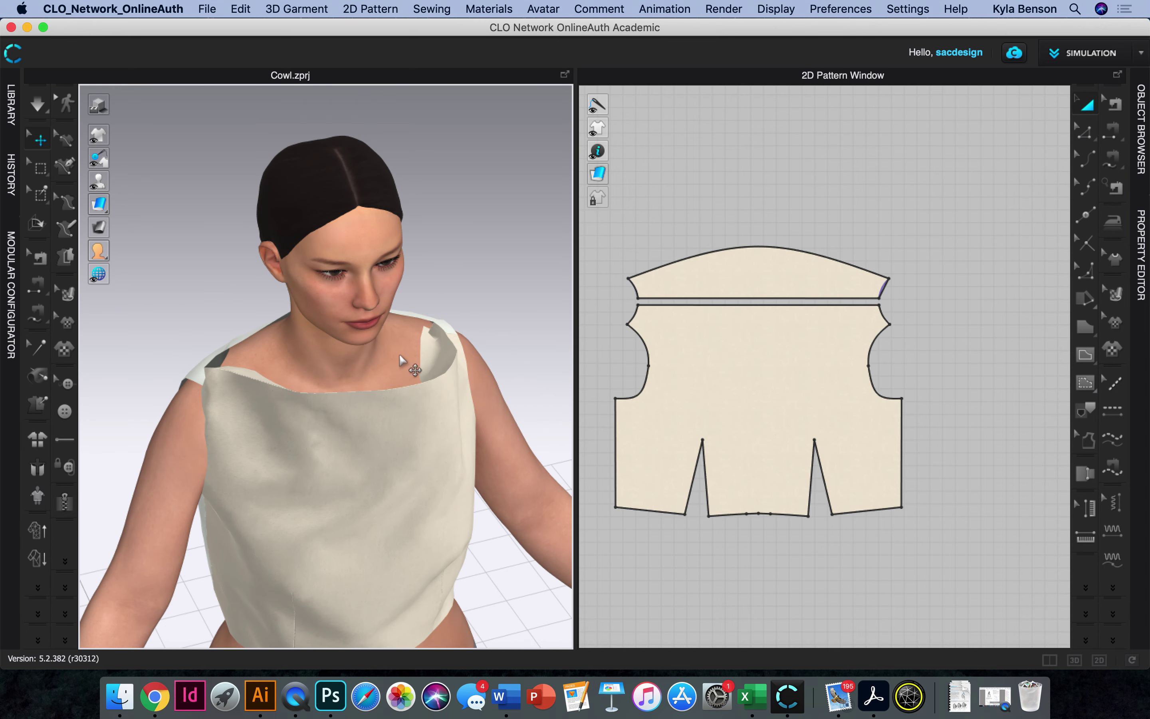
left_click(433, 358)
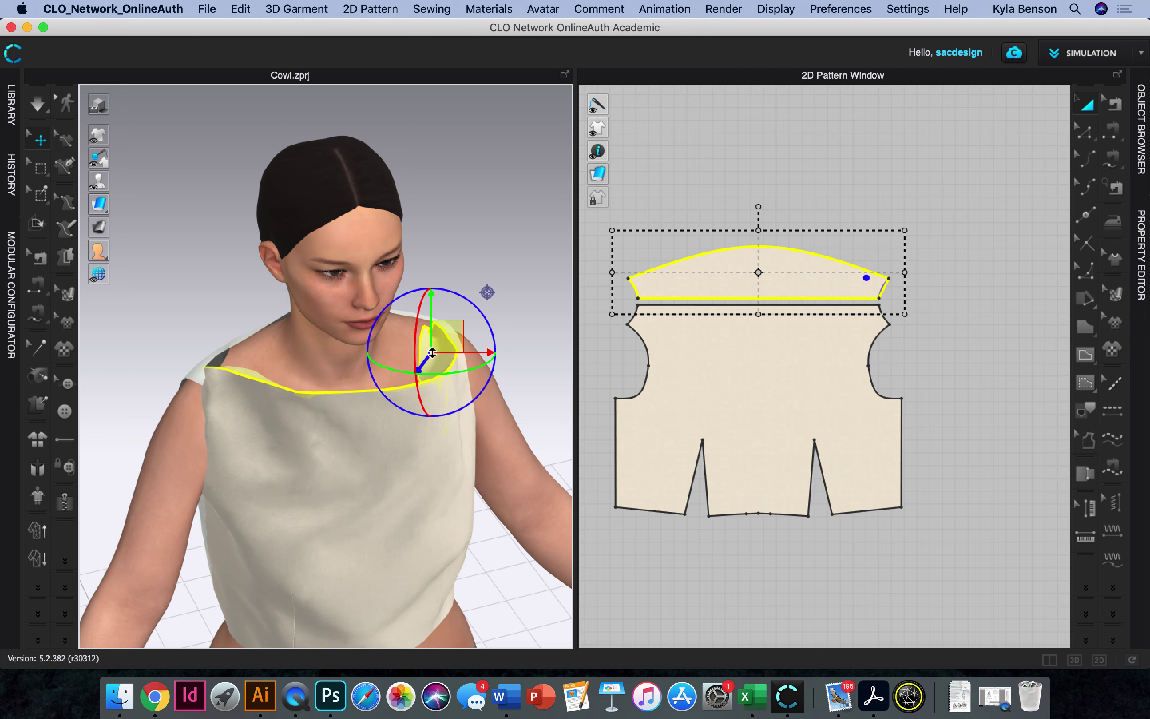
right_click(432, 352)
left_click(877, 165)
left_click(785, 259)
right_click(785, 260)
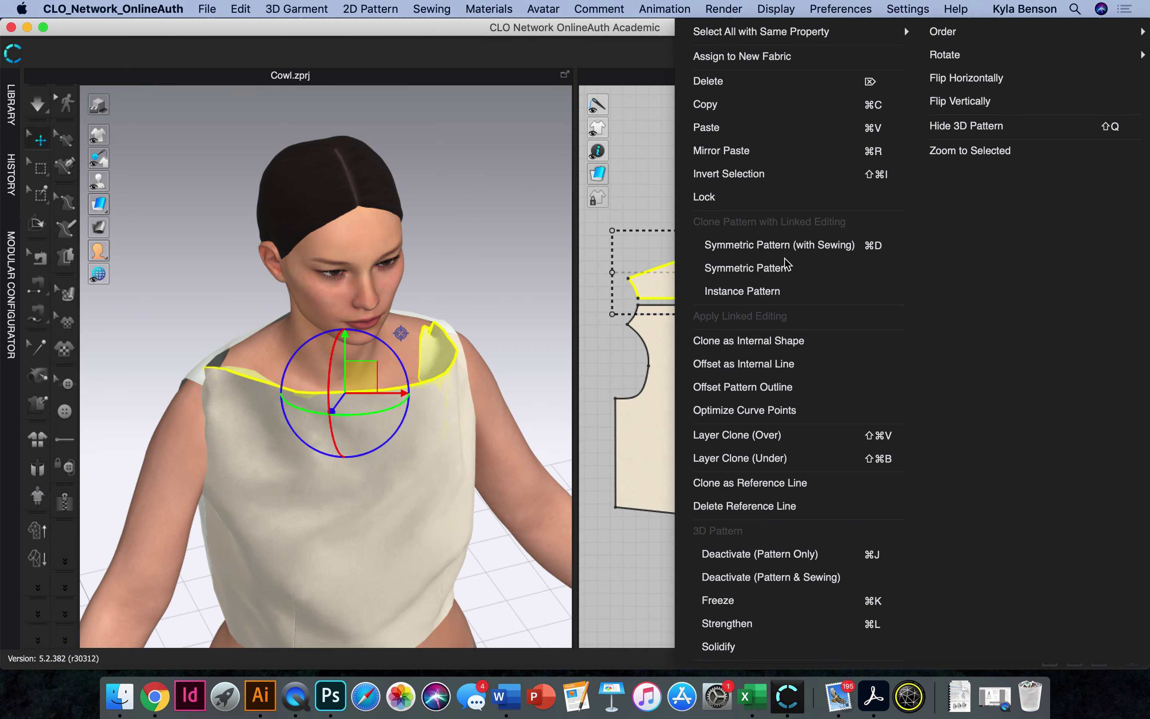
mouse_move(1034, 42)
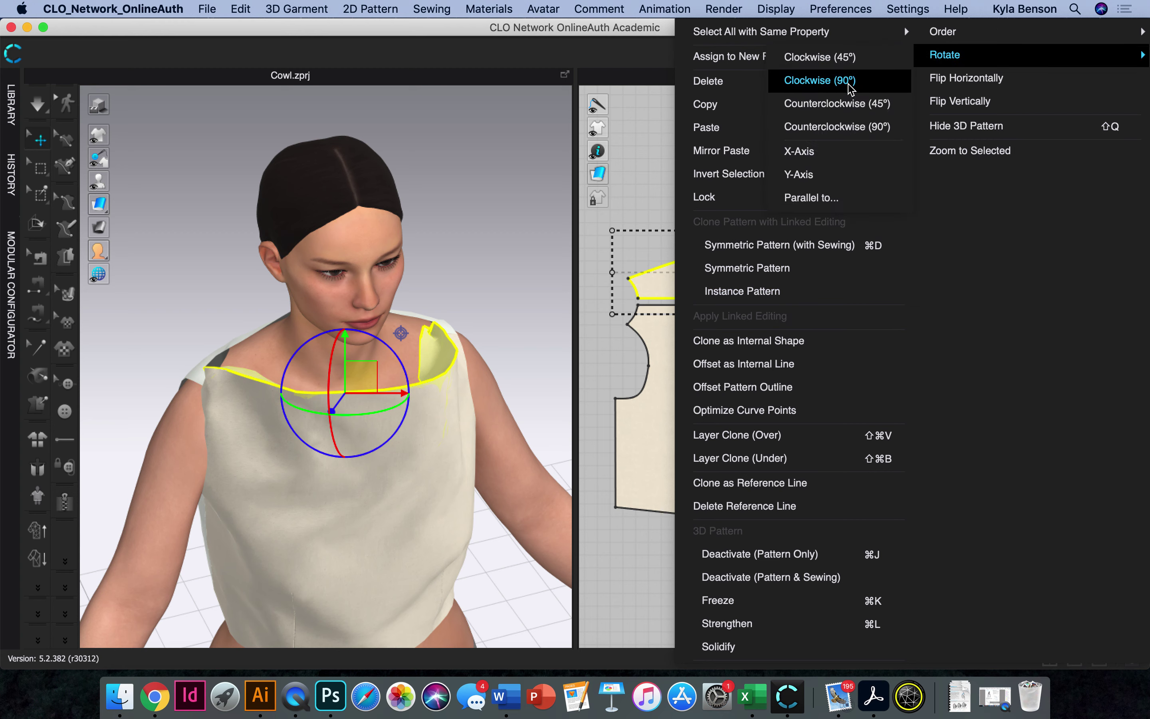
mouse_move(974, 55)
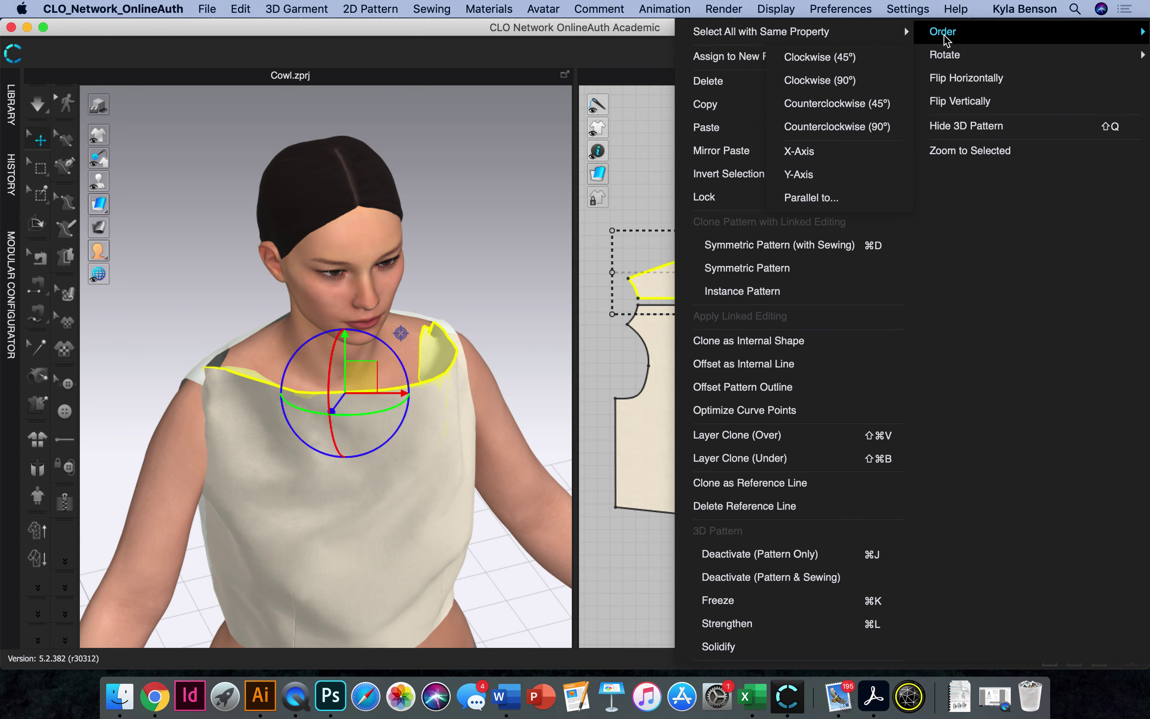
mouse_move(930, 35)
left_click(873, 106)
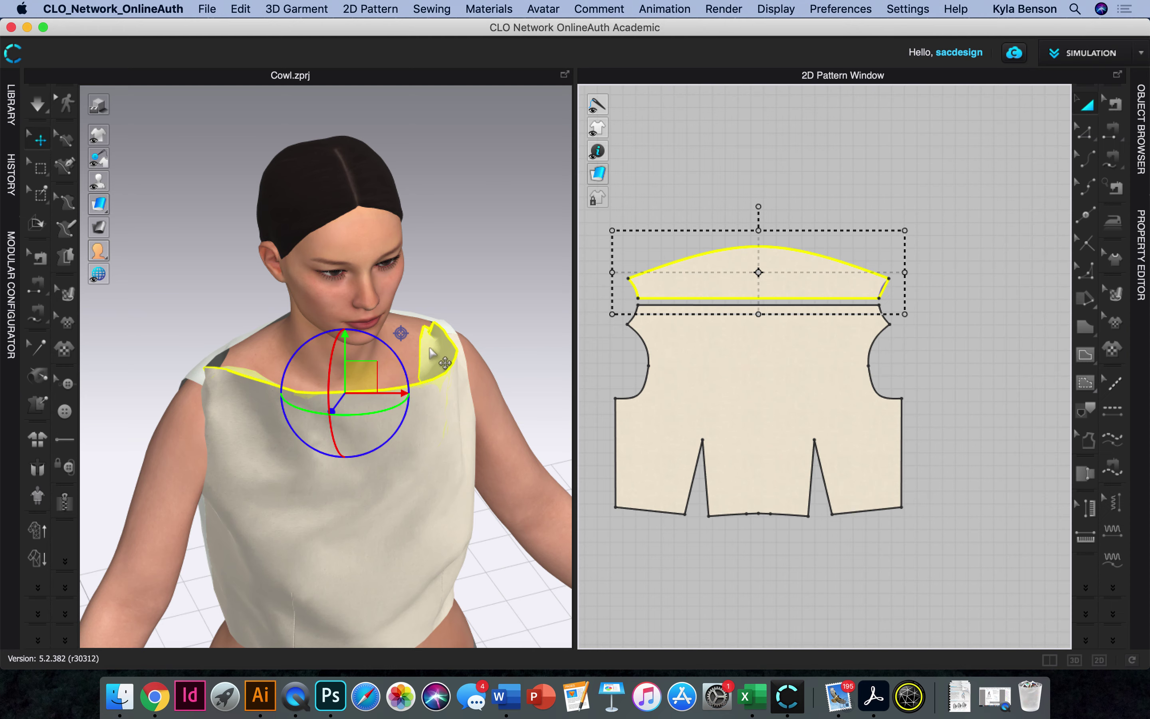
Superimpose the facing under the front bodice on the avatar
right_click(431, 353)
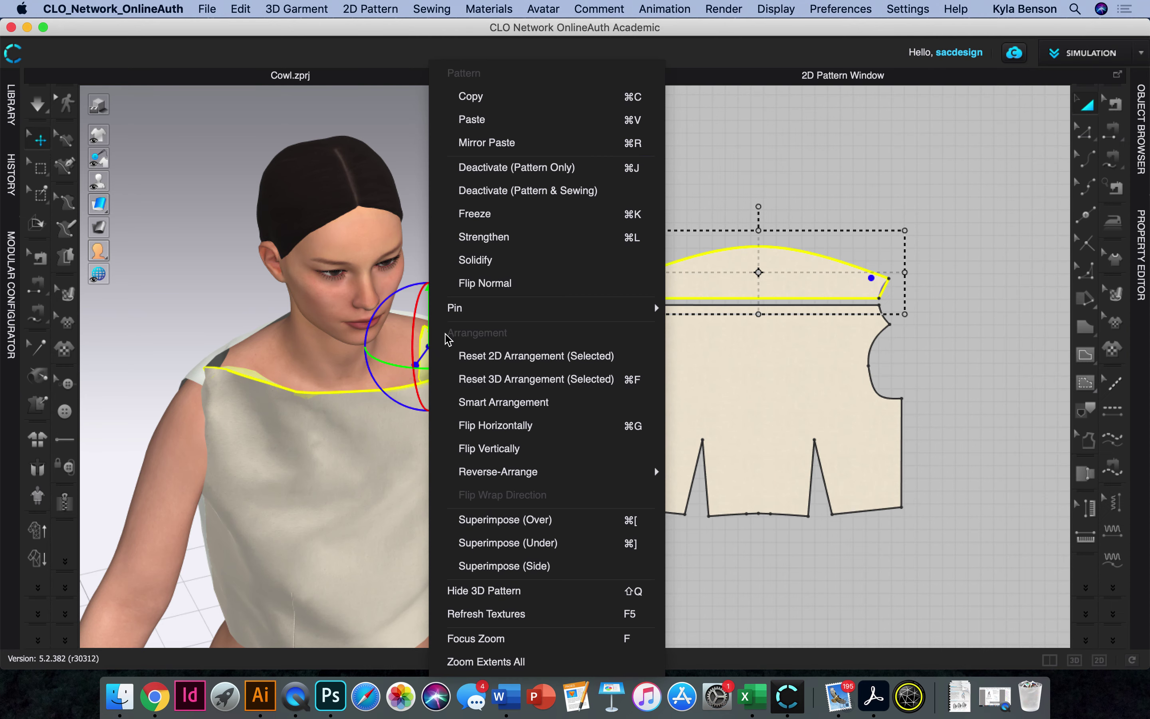
left_click(551, 544)
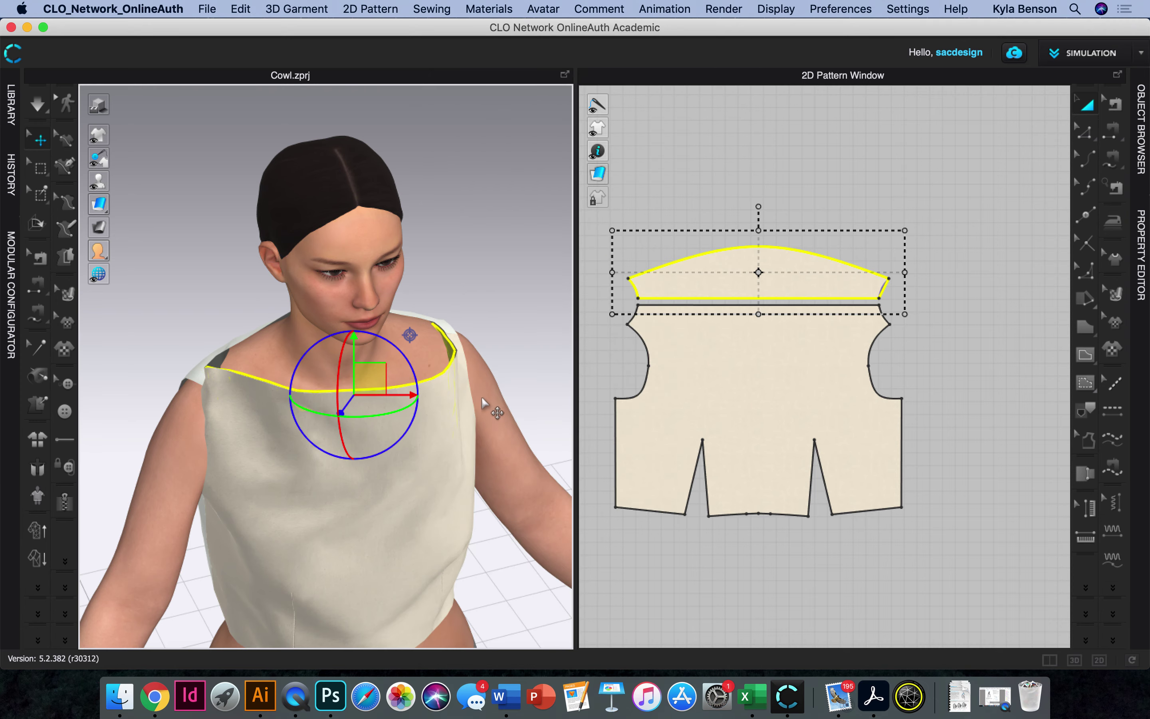
Simulate the garment and pull the upper front bodice downward on the avatar to loosen the neckline
right_click_drag(492, 409, 371, 389)
left_click(33, 104)
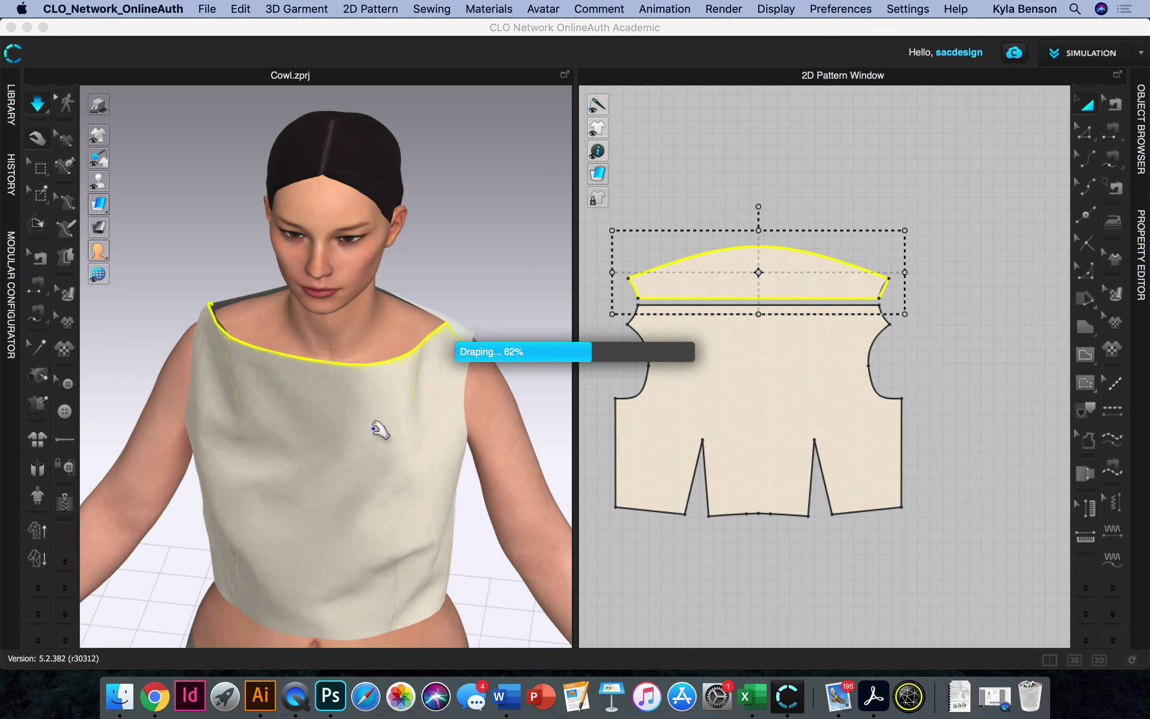
right_click_drag(270, 501, 410, 427)
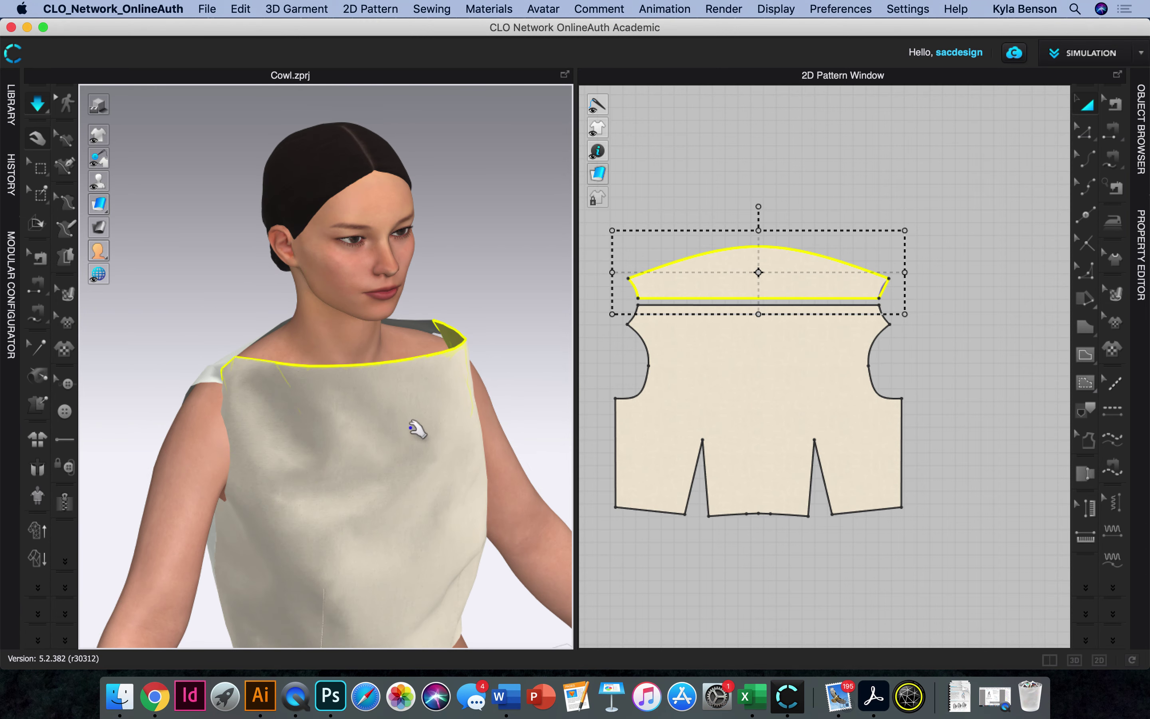
left_click_drag(387, 400, 430, 394)
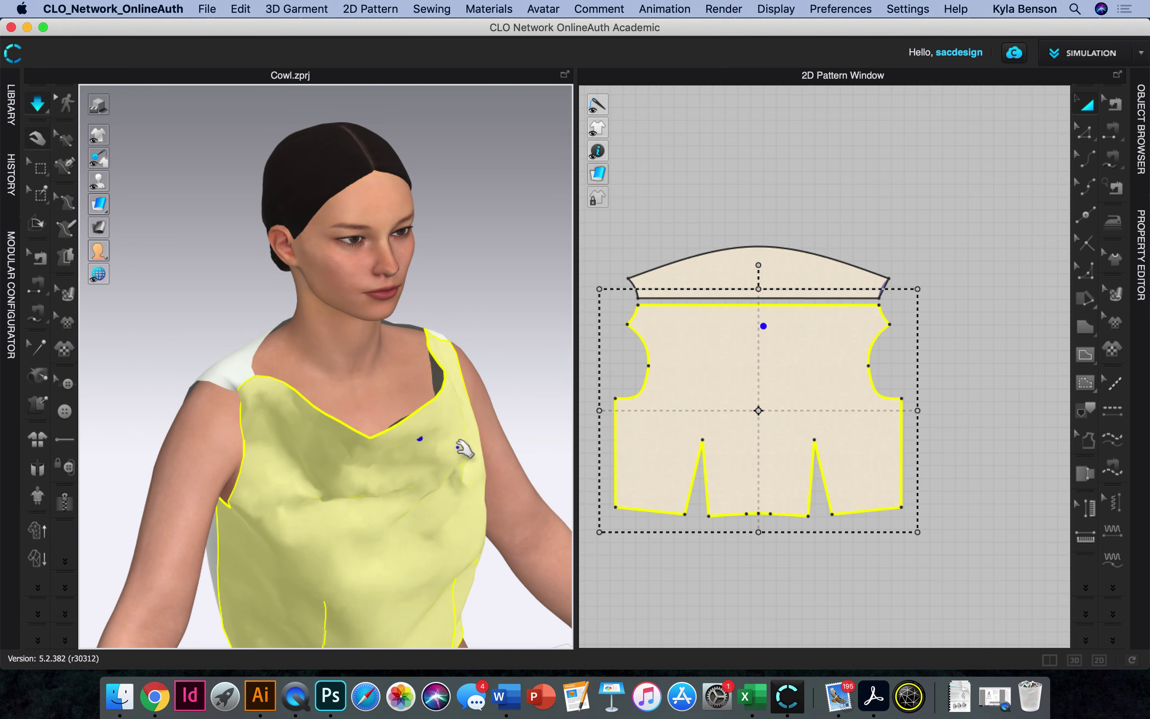
Apply the Silk_Charmeuse fabric to the front bodice and the facing
left_click(1140, 114)
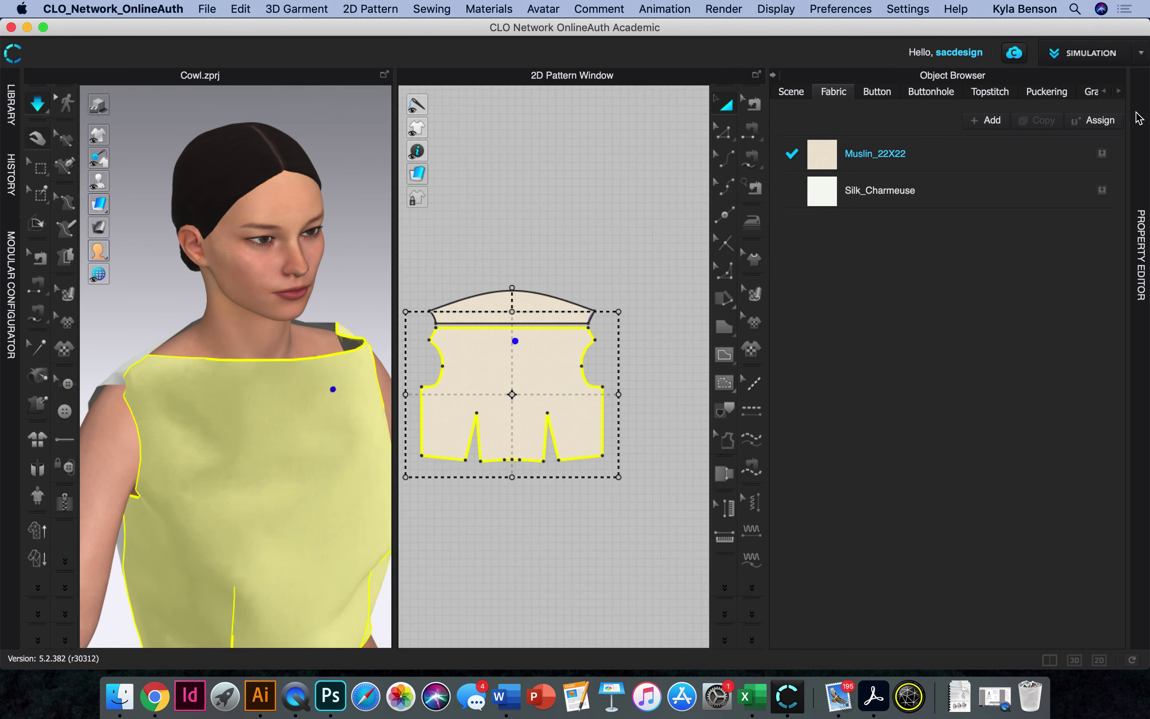
left_click_drag(665, 284, 538, 359)
left_click_drag(823, 200, 515, 304)
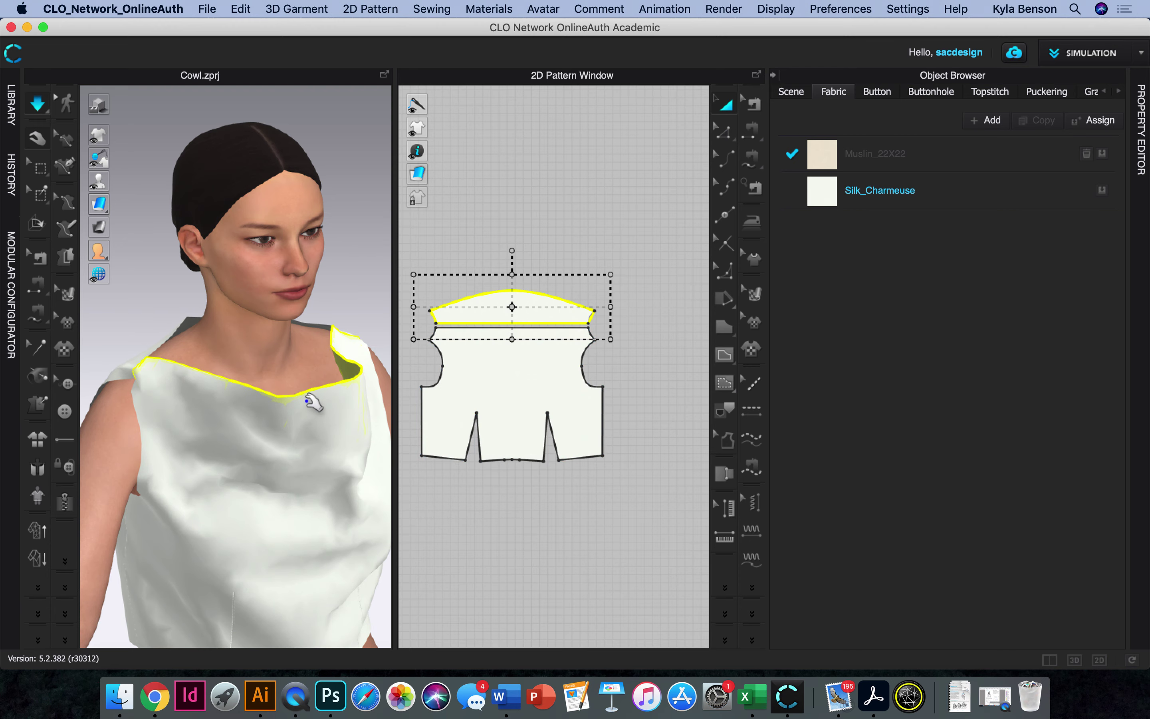
left_click(308, 415)
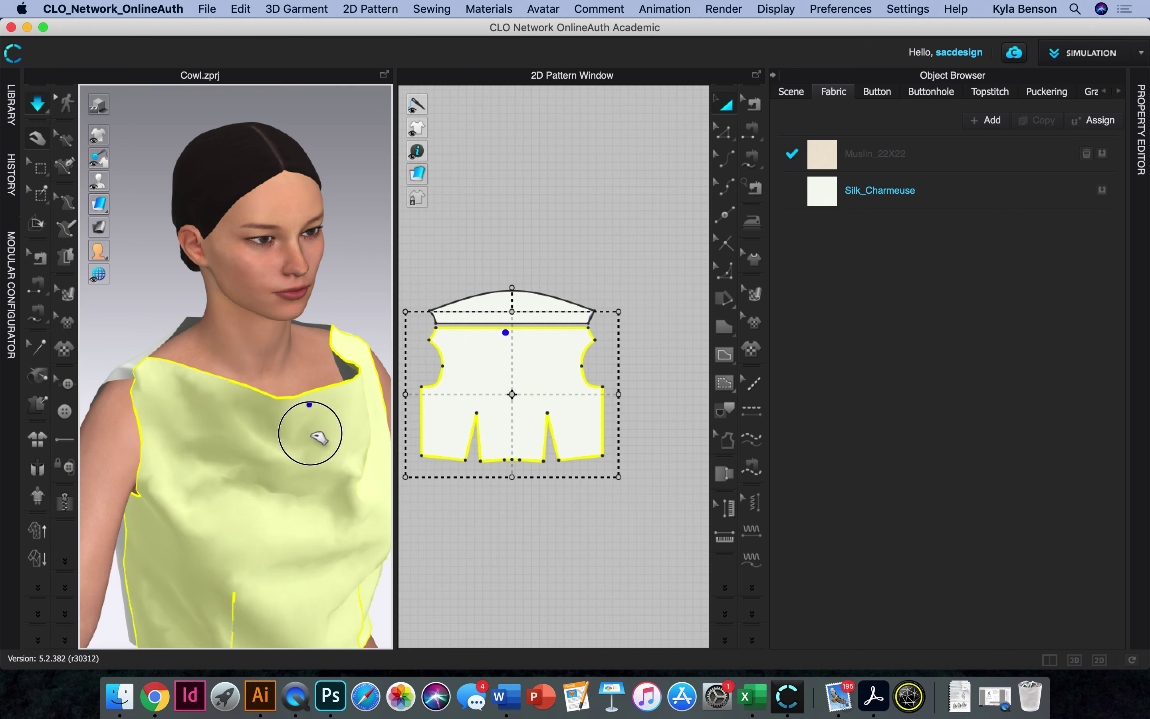
left_click(772, 75)
Pull the cloth below the front neckline downward during simulation to shape the cowl drape
right_click_drag(458, 502, 366, 483)
left_click_drag(421, 446, 417, 489)
right_click_drag(433, 377, 351, 477)
left_click_drag(431, 400, 417, 412)
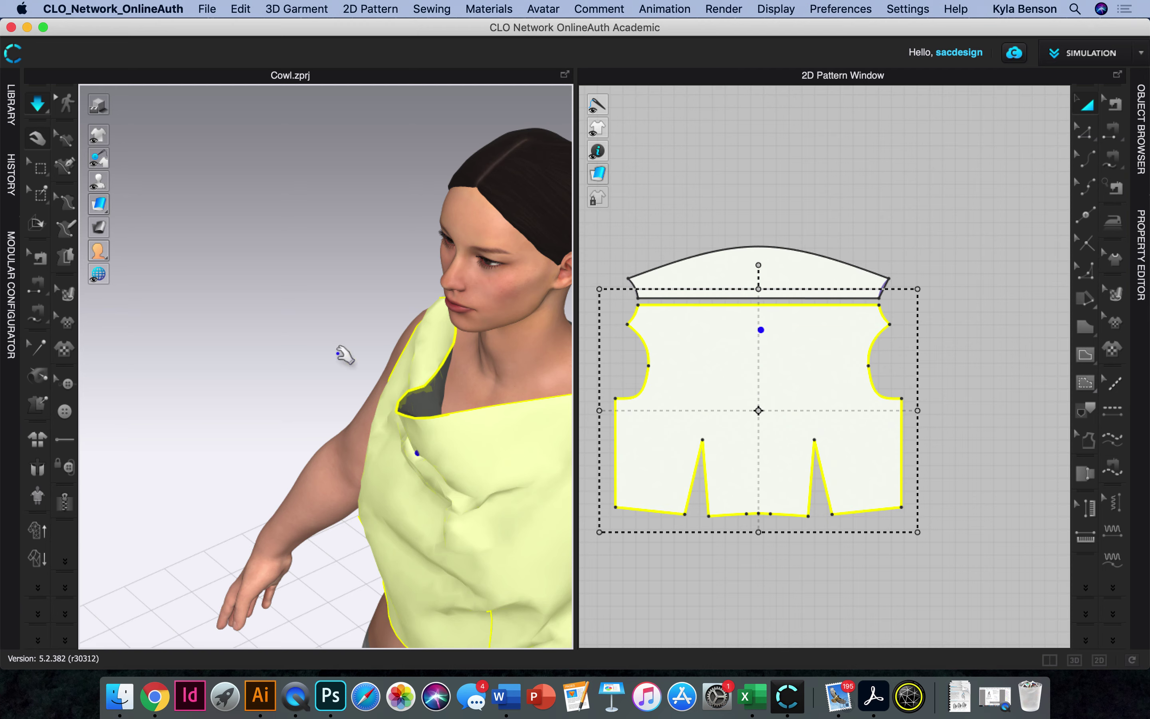
Flip the normal of the facing so its fabric sides are reversed
left_click(1086, 105)
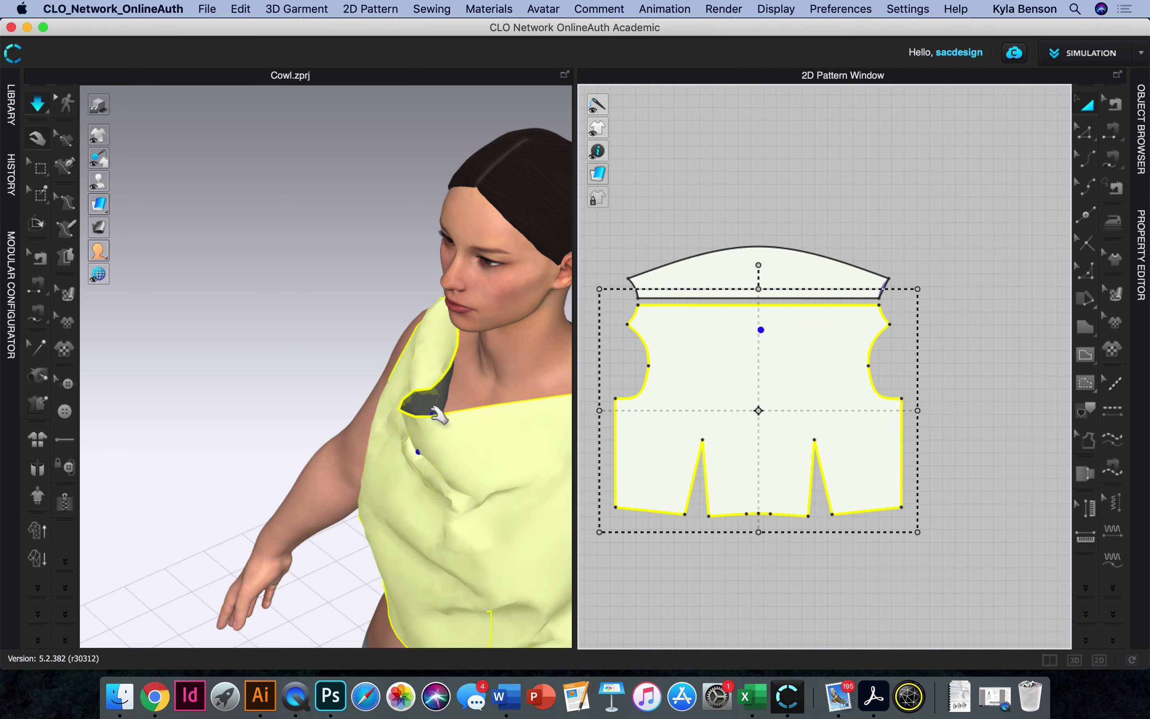
left_click(424, 405)
right_click(430, 409)
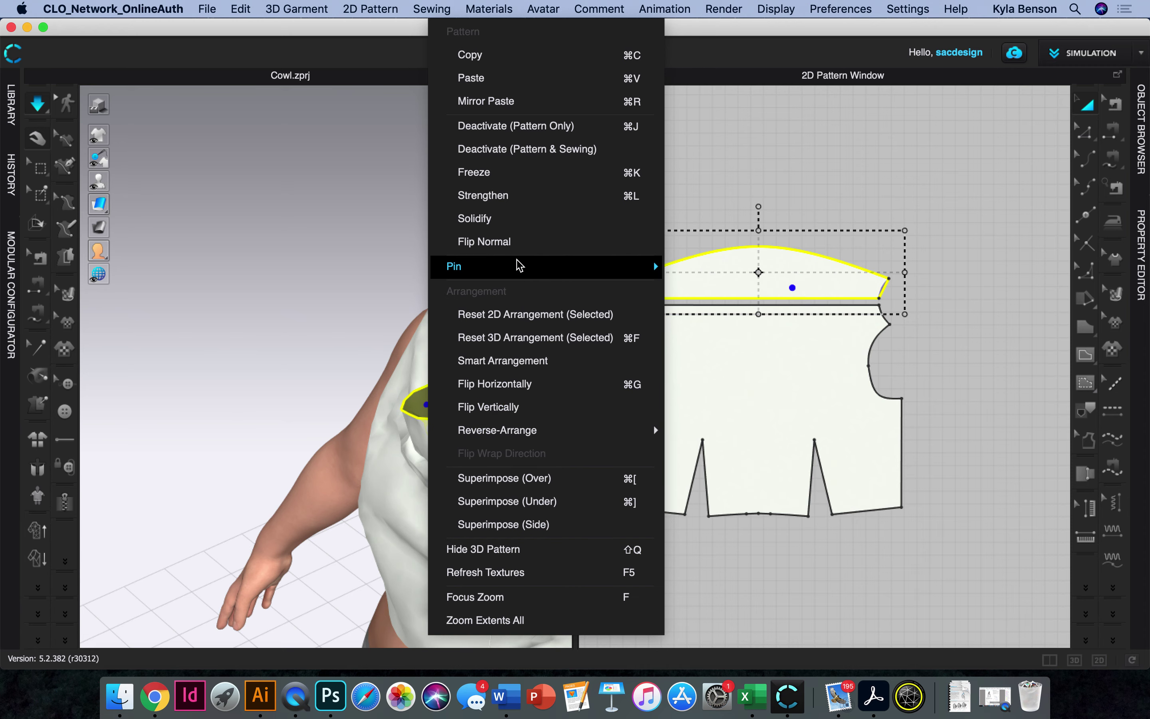
left_click(518, 242)
Restart the simulation and pull the front bodice down at the centre front
right_click_drag(505, 535, 570, 506)
mouse_move(425, 416)
right_mouse_down()
mouse_move(418, 390)
mouse_move(437, 394)
right_mouse_up()
key("2")
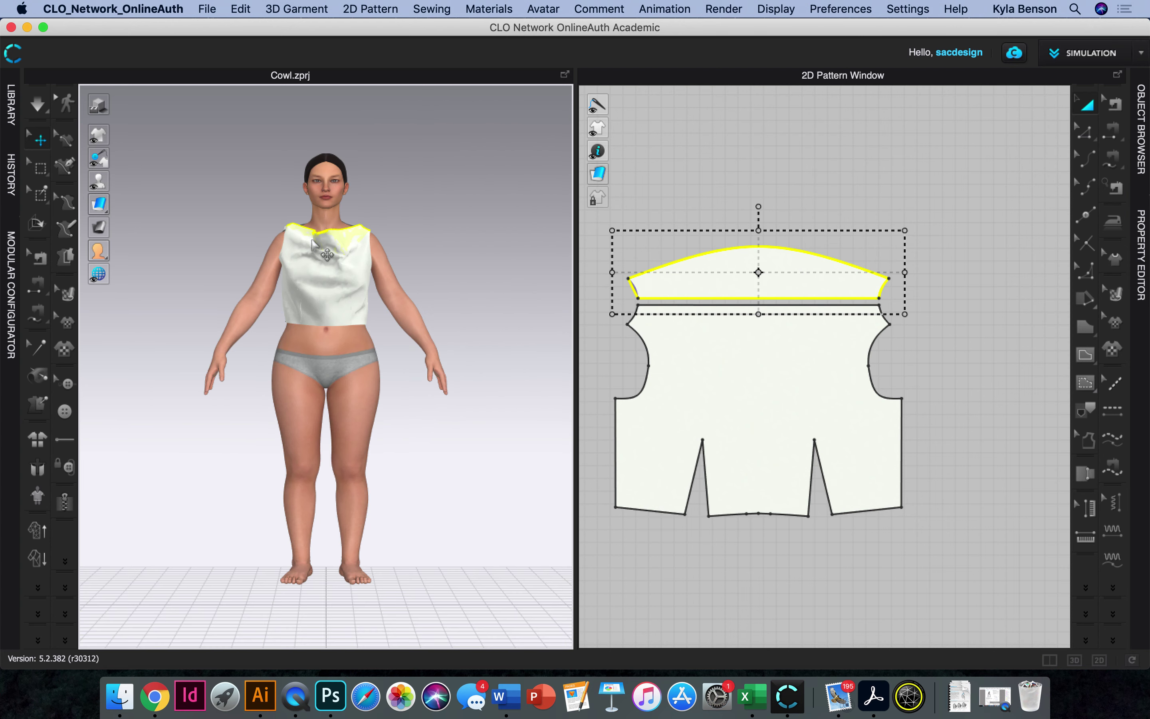
left_click(38, 103)
left_click_drag(312, 239, 318, 287)
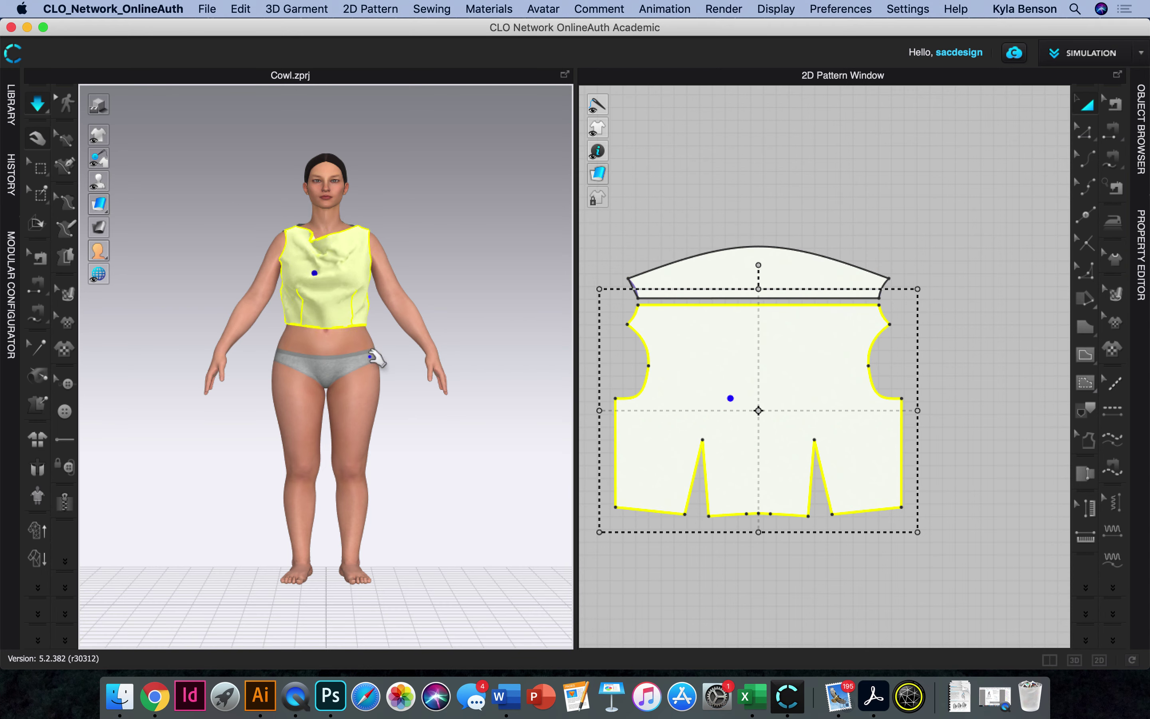
left_click(325, 258)
Pull the facing at the centre of the neckline on the simulating garment to open the cowl
right_click_drag(295, 340, 335, 206)
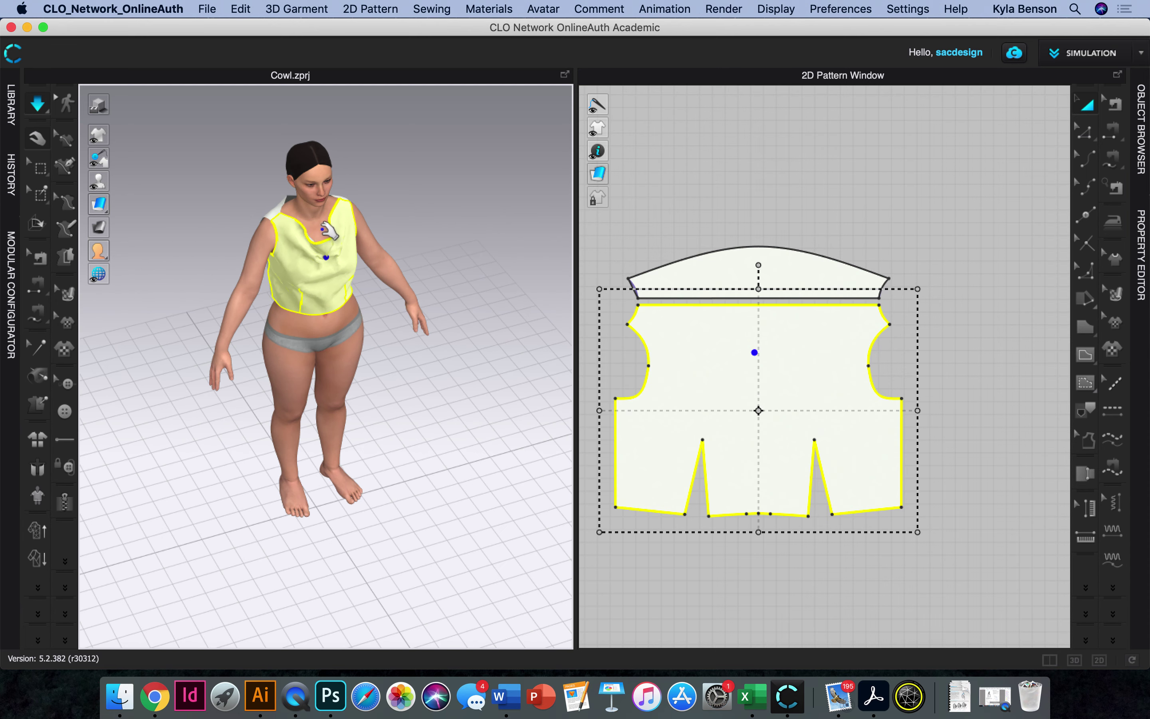
mouse_move(328, 232)
left_mouse_down()
mouse_move(344, 259)
mouse_move(314, 275)
mouse_move(340, 228)
left_mouse_up()
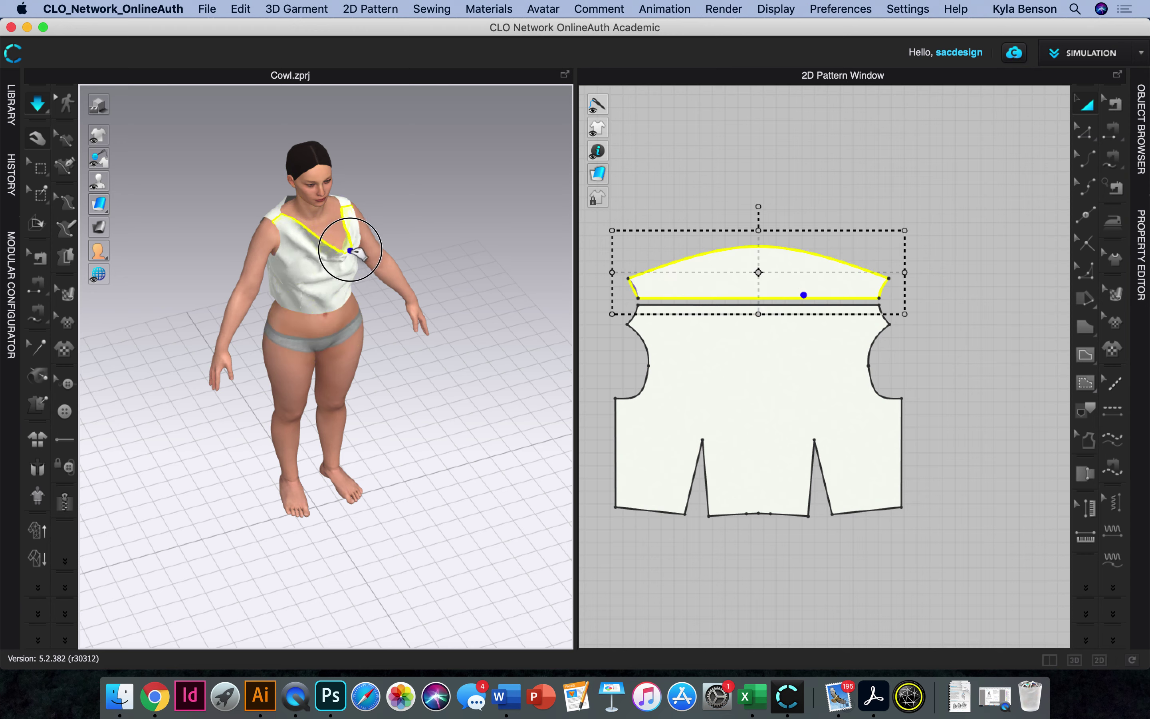
right_click_drag(324, 288, 343, 219)
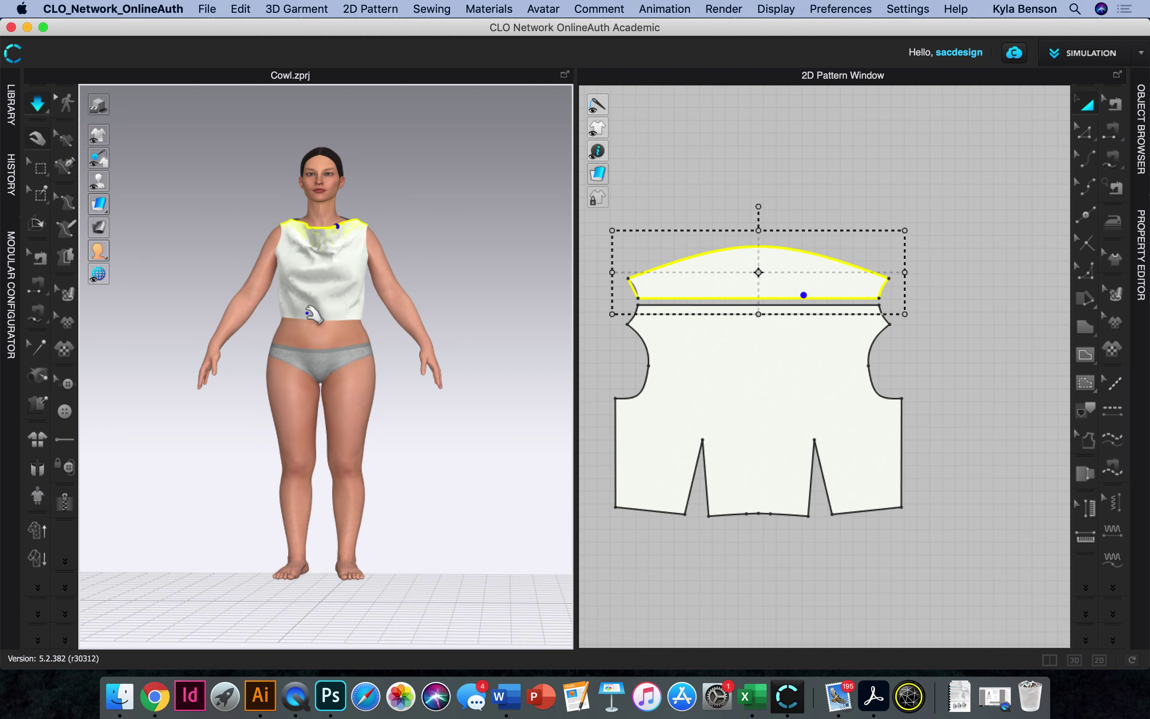
scroll(313, 313, "up", 5)
scroll(313, 309, "down", 5)
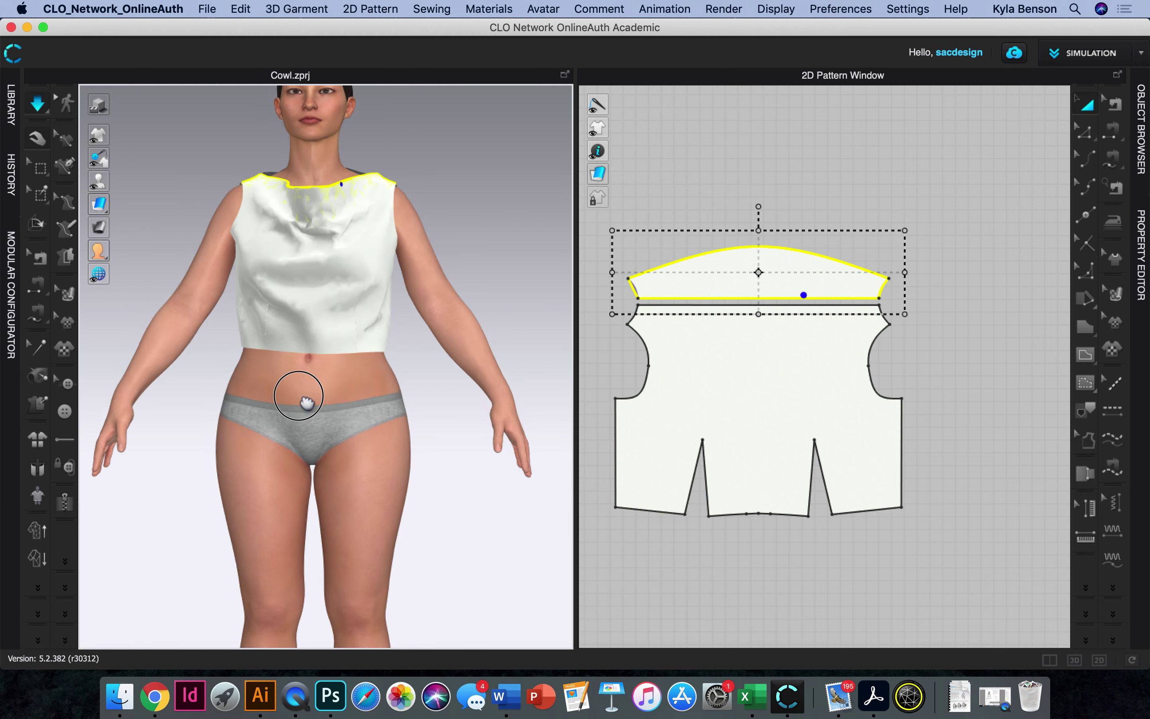
Pull the front bodice's neckline edge and inspect the cowl folds from the side and front
right_click_drag(303, 449, 428, 449)
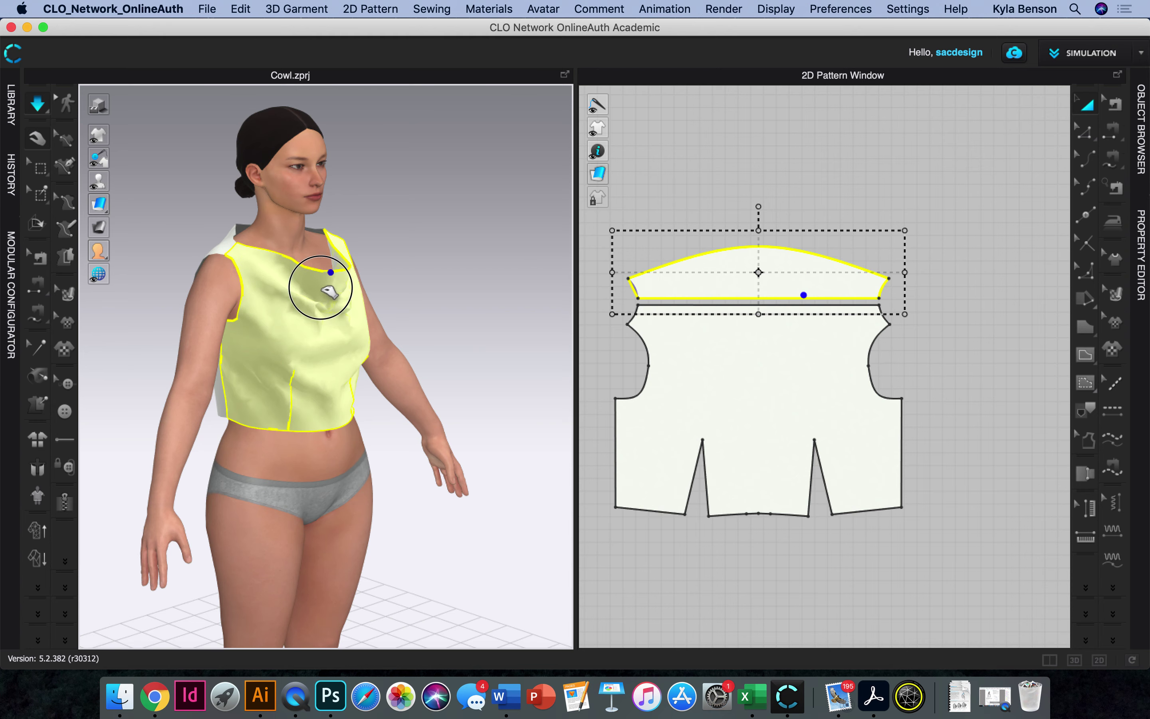
left_click(352, 300)
left_click_drag(352, 300, 284, 242)
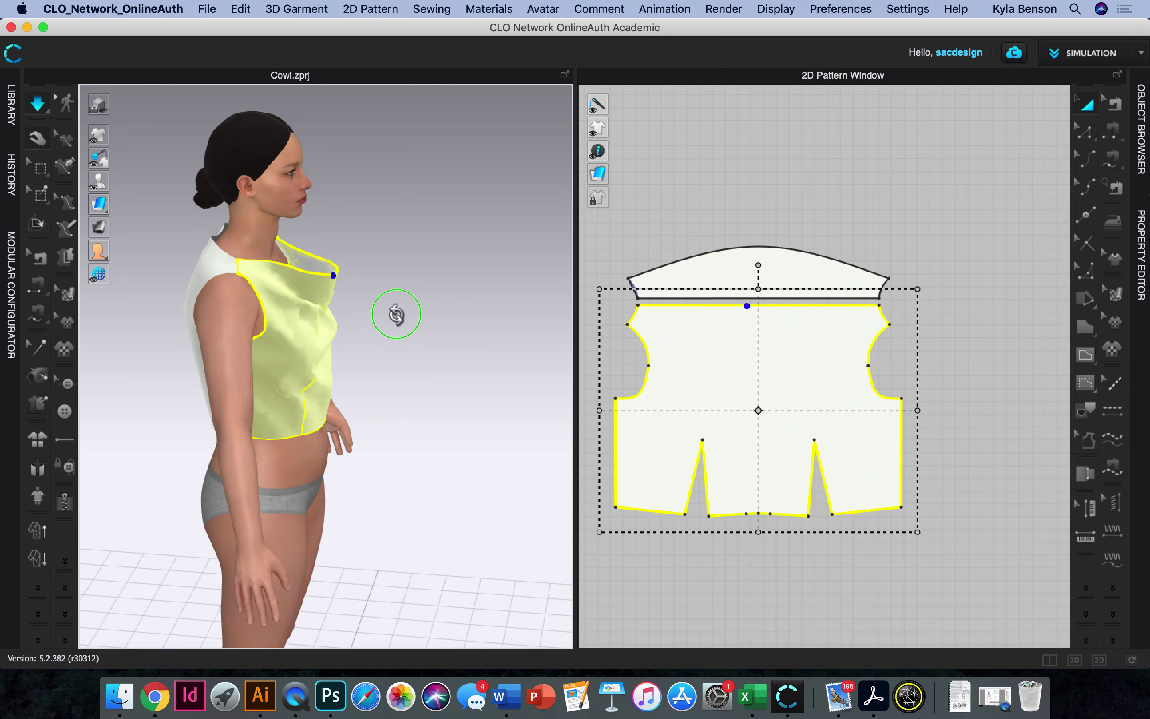
right_click_drag(396, 314, 285, 324)
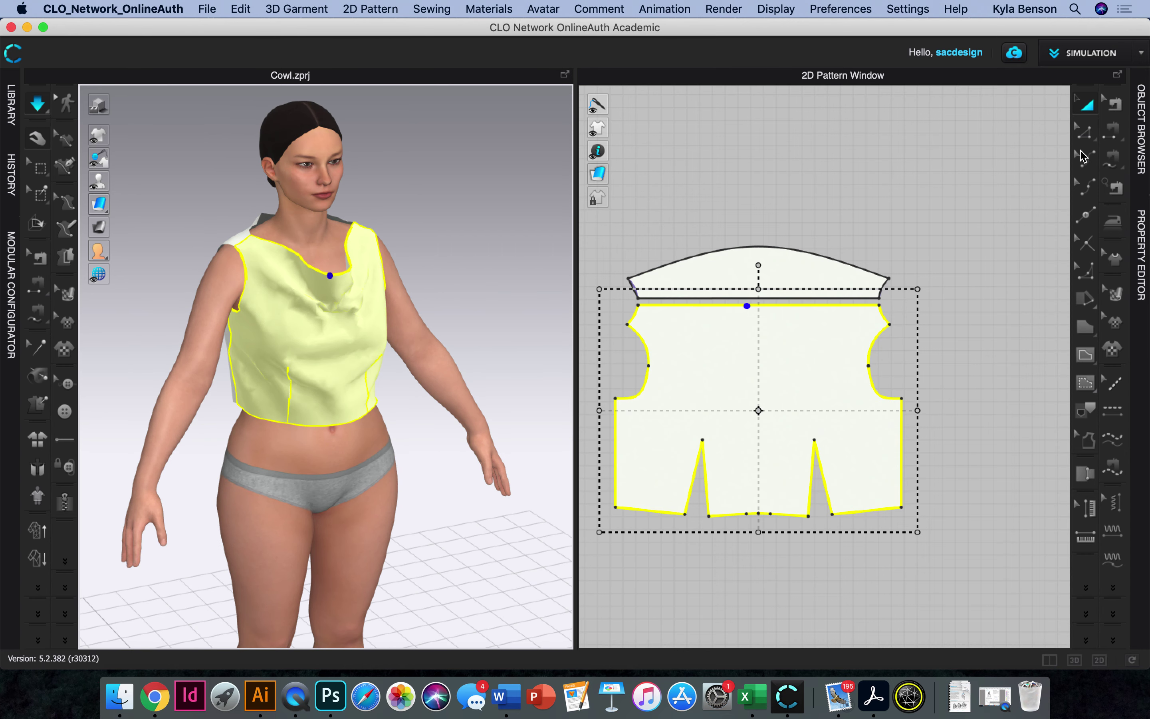
right_click_drag(385, 346, 428, 323)
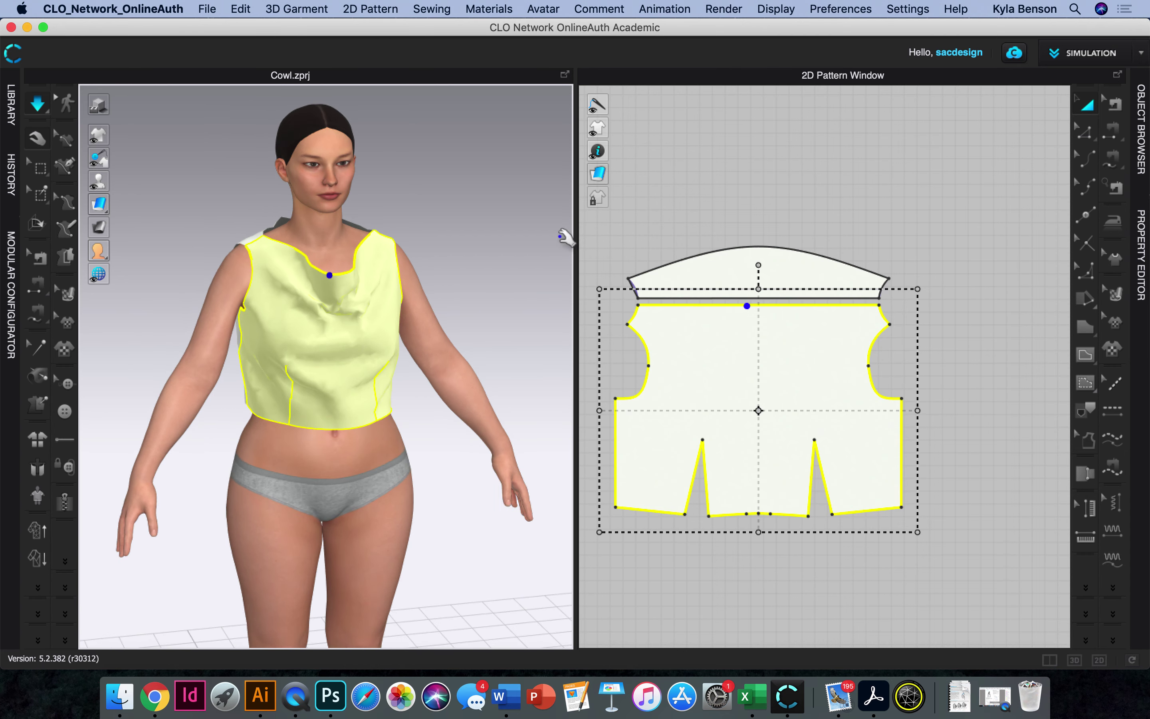
Adjust the cowl folds once more by pulling the centre front cloth, leaving no pattern selected
left_click(464, 261)
right_click_drag(394, 384, 327, 335)
left_click_drag(314, 286, 335, 314)
left_click(850, 152)
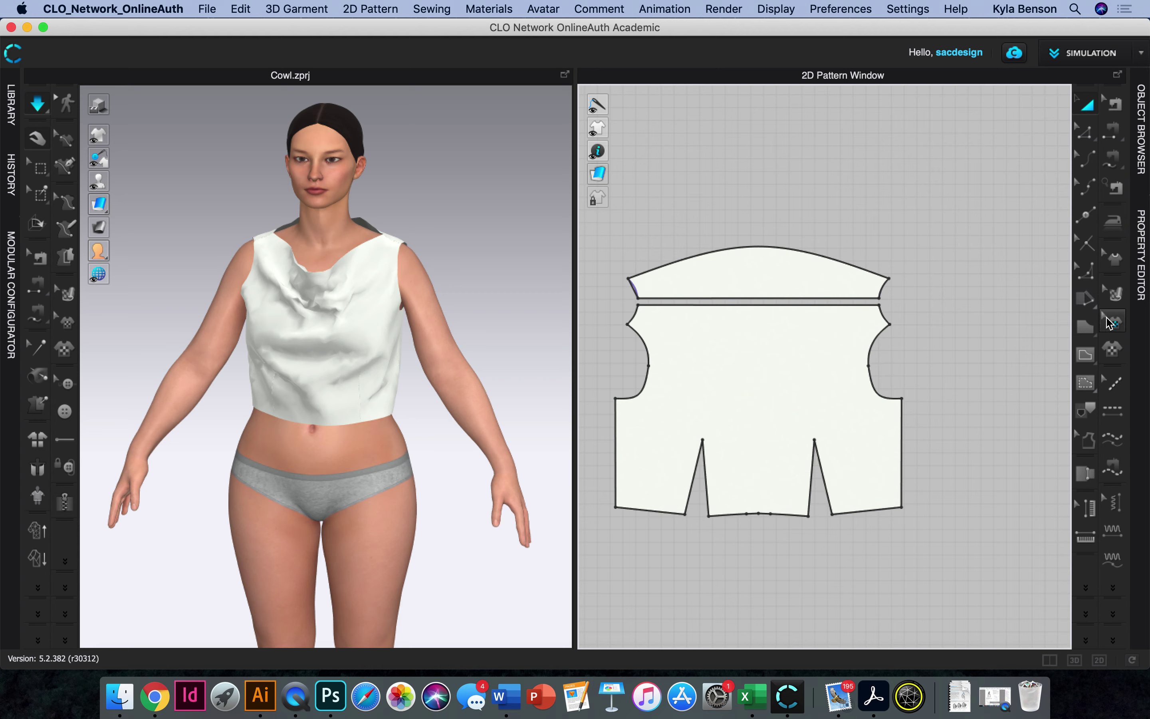
Activate the Internal Polygon/Line tool for drawing on the patterns
left_click(1088, 360)
left_click(1038, 382)
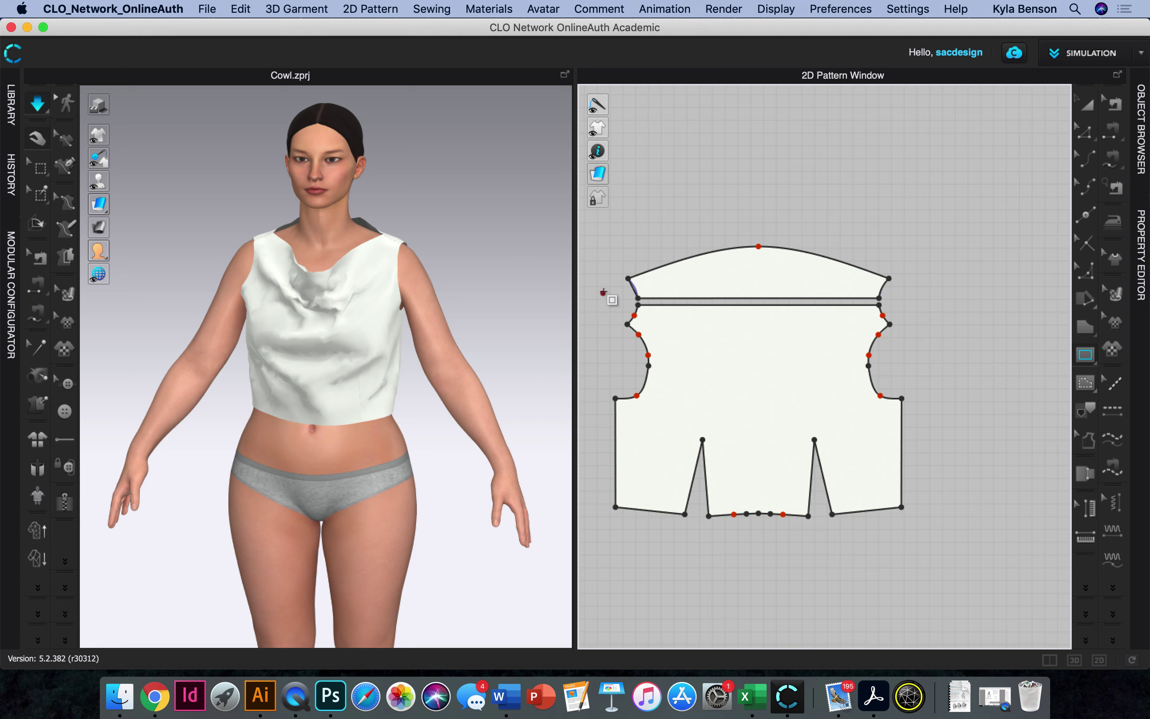
left_click(1087, 354)
left_click(1014, 379)
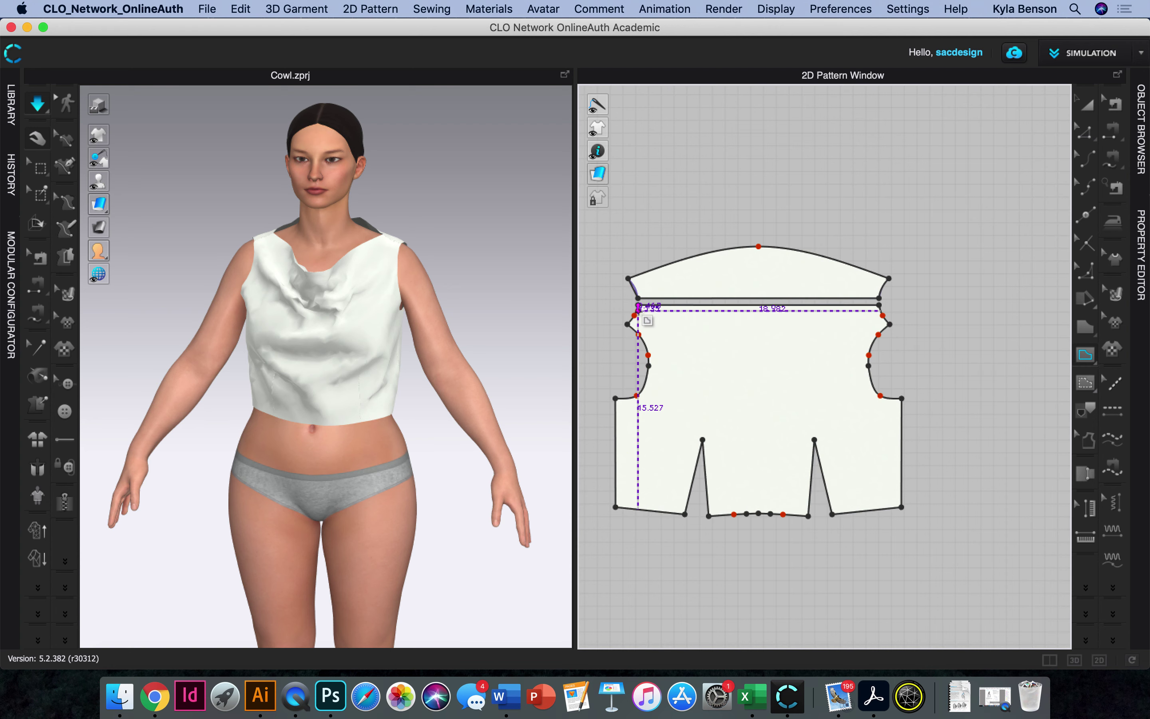
left_click(638, 305)
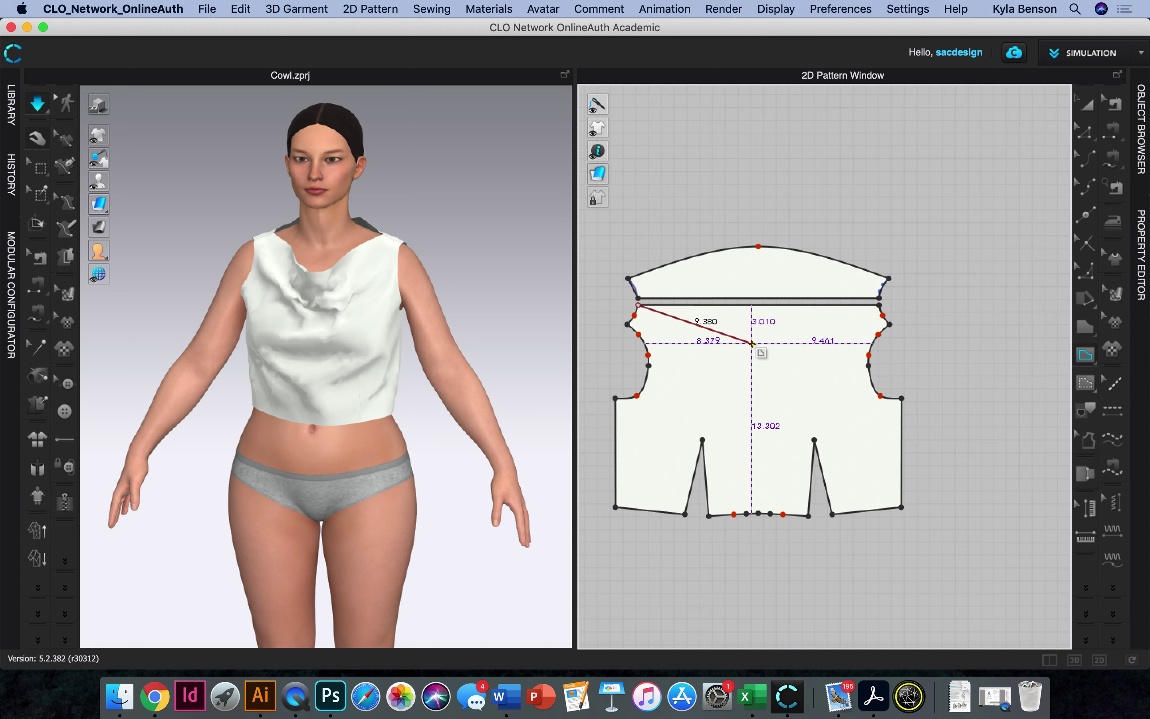
mouse_move(752, 343)
middle_mouse_down()
mouse_move(784, 343)
mouse_move(743, 341)
middle_mouse_up()
right_click_drag(743, 341, 777, 341)
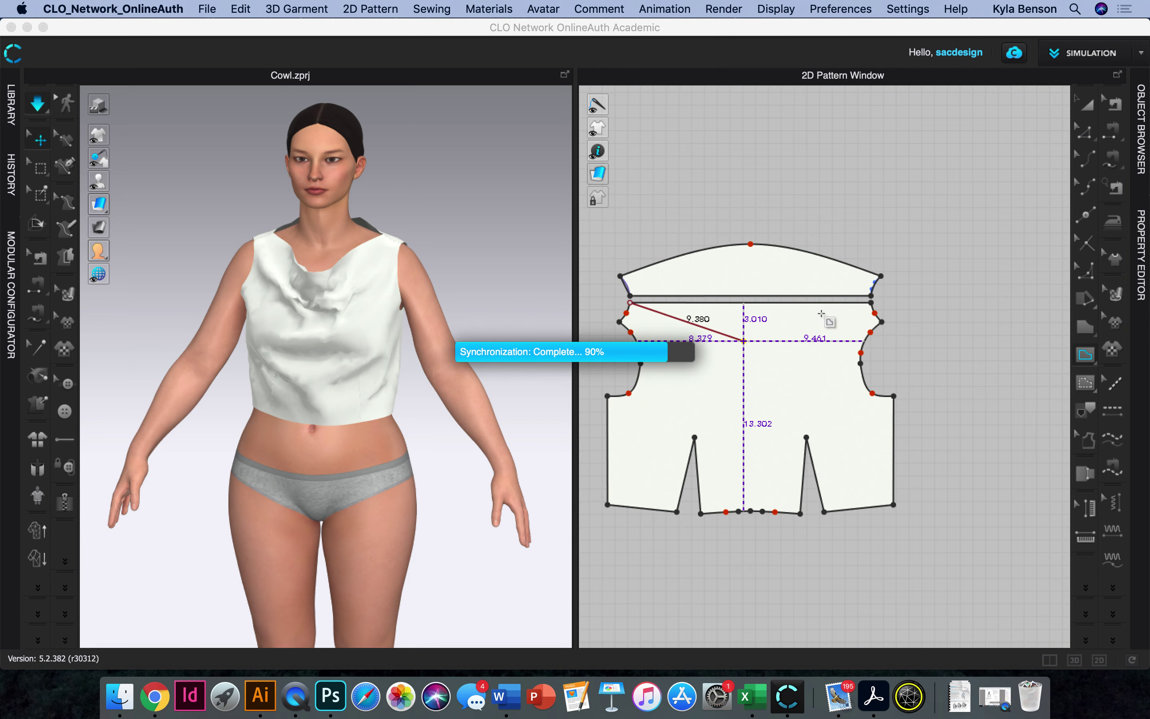
key("super+z")
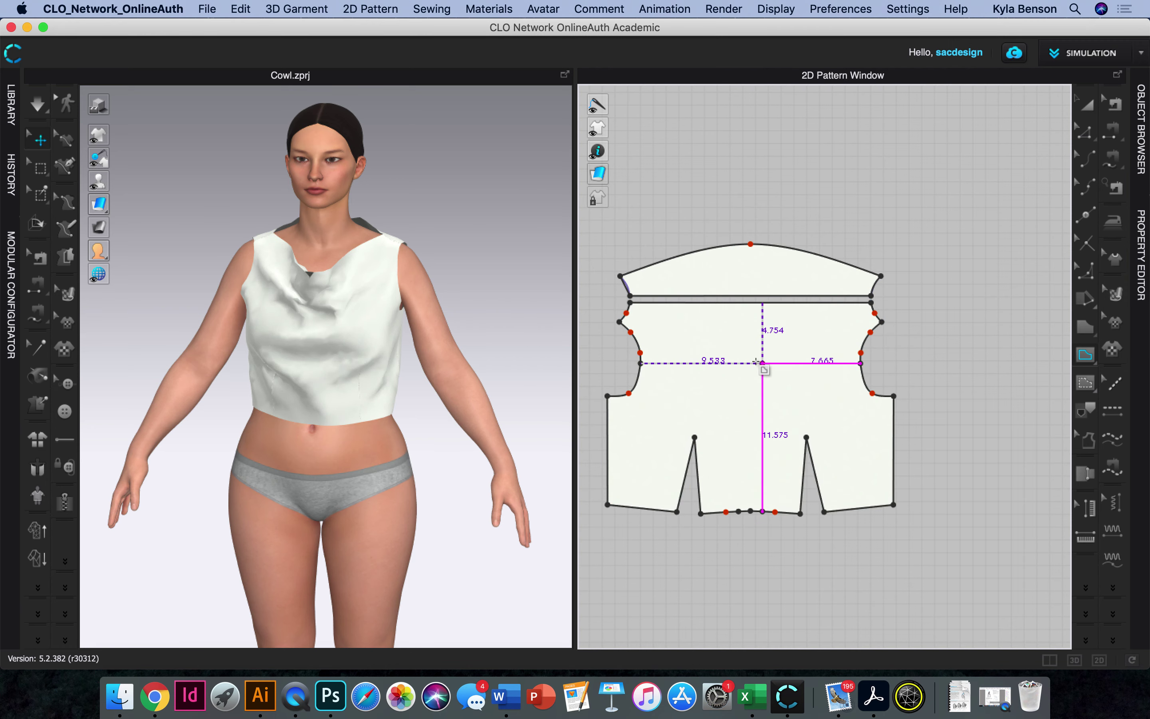
Draw a curved internal line about 20.1 long across the front bodice, joining the two neckline corners and dipping at the centre
left_click(630, 302)
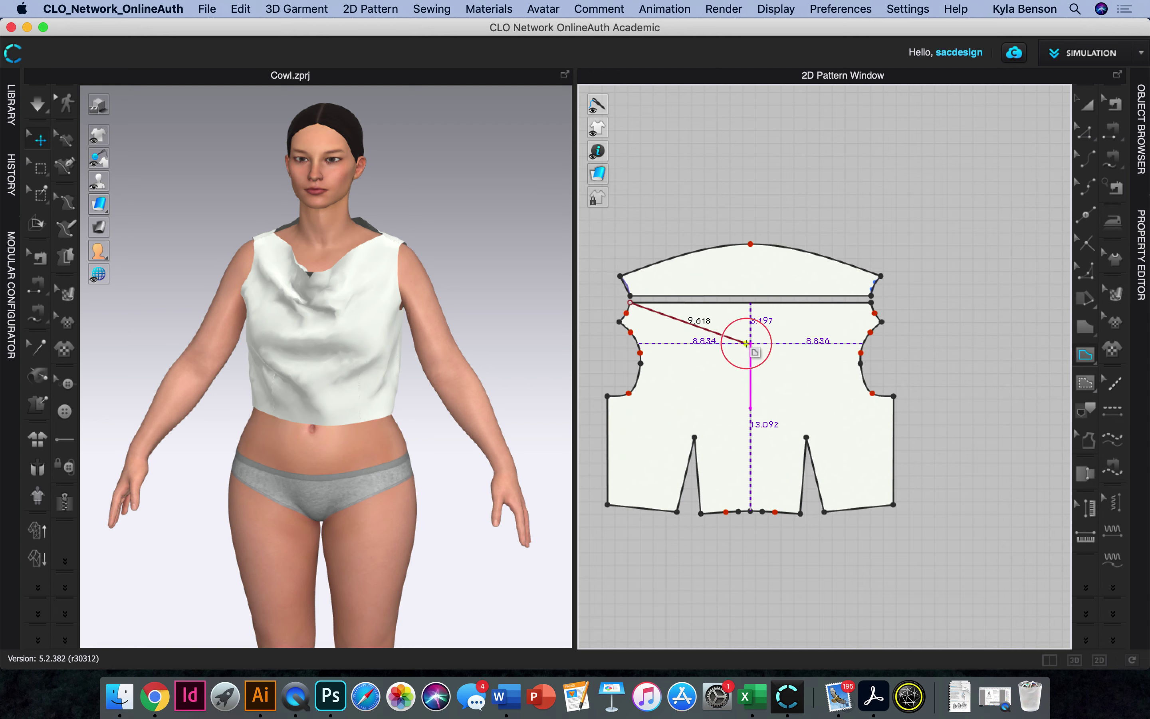
left_click(745, 342, "super")
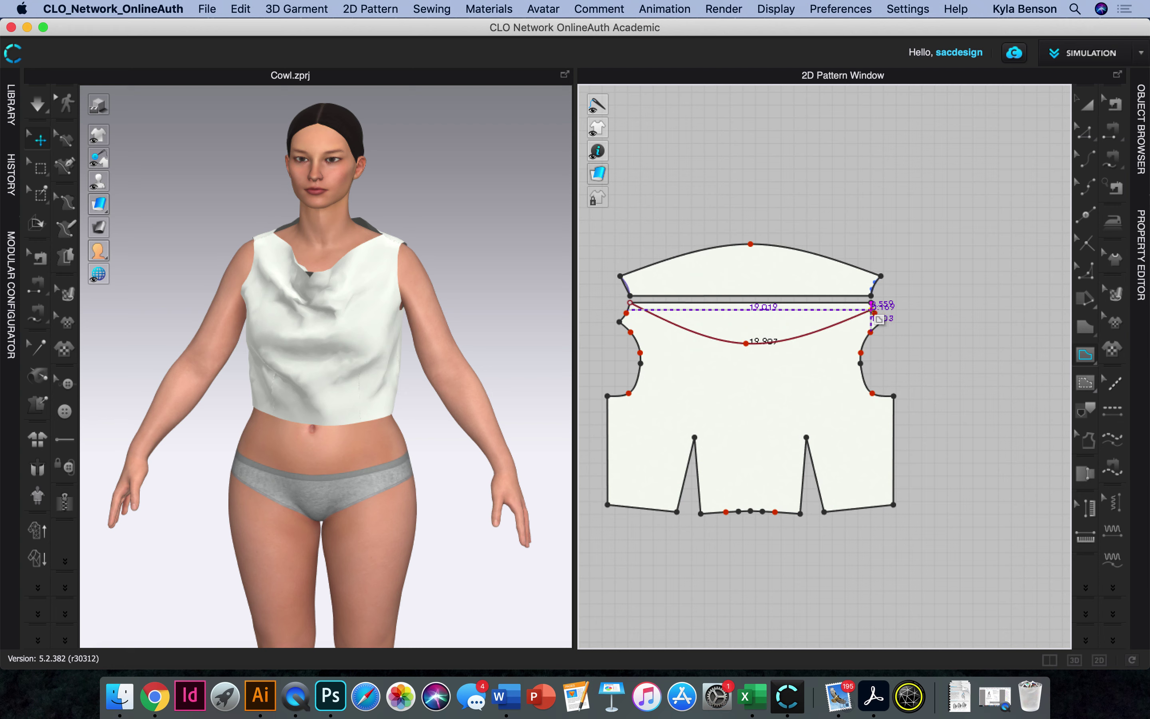
left_click(871, 303)
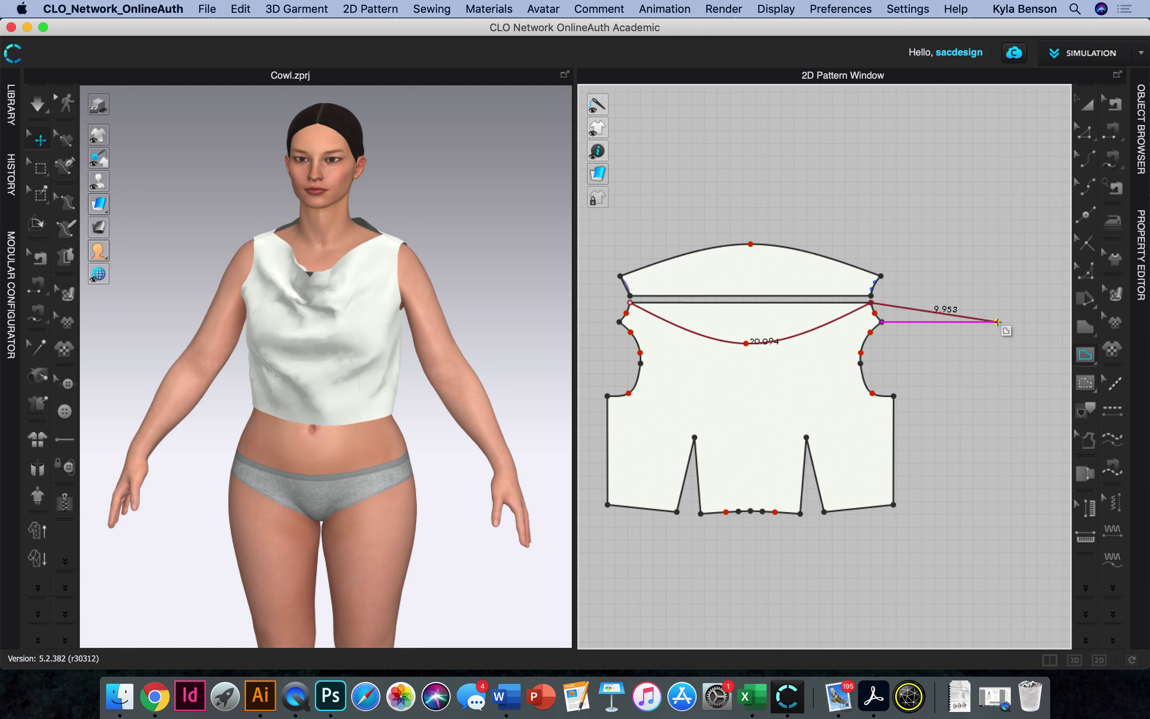
key("Return")
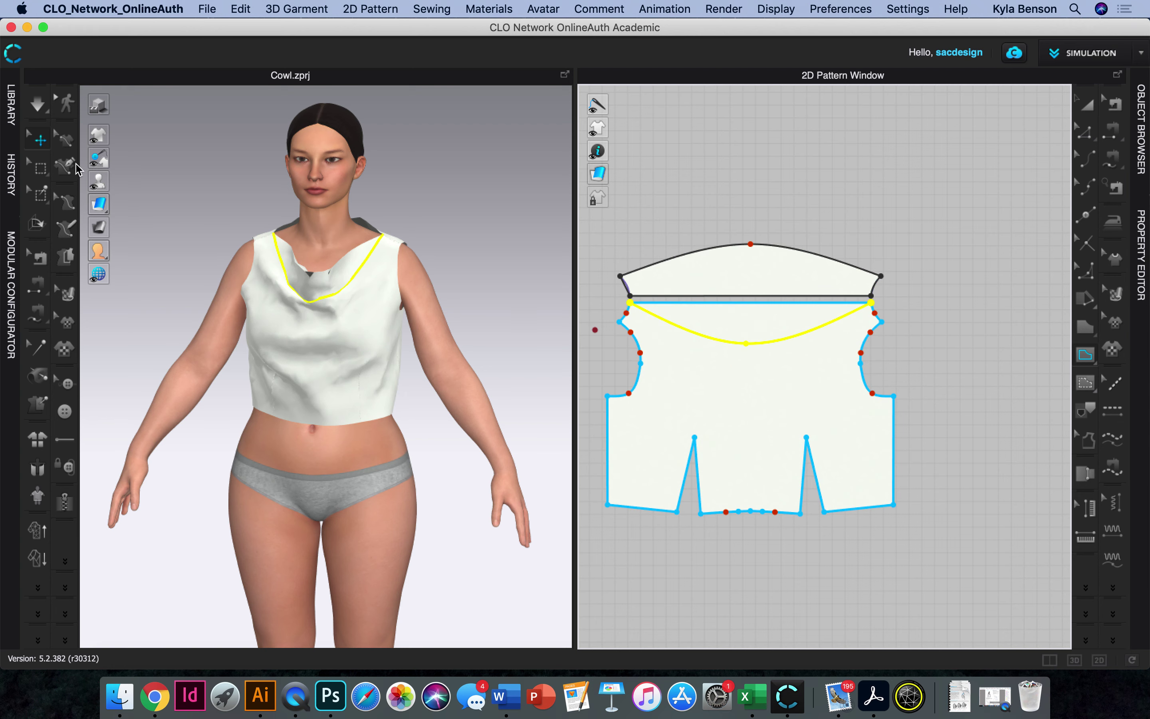
Try folding the neckline area inward along the curved internal line on the avatar with Fold Arrangement
left_click(39, 141)
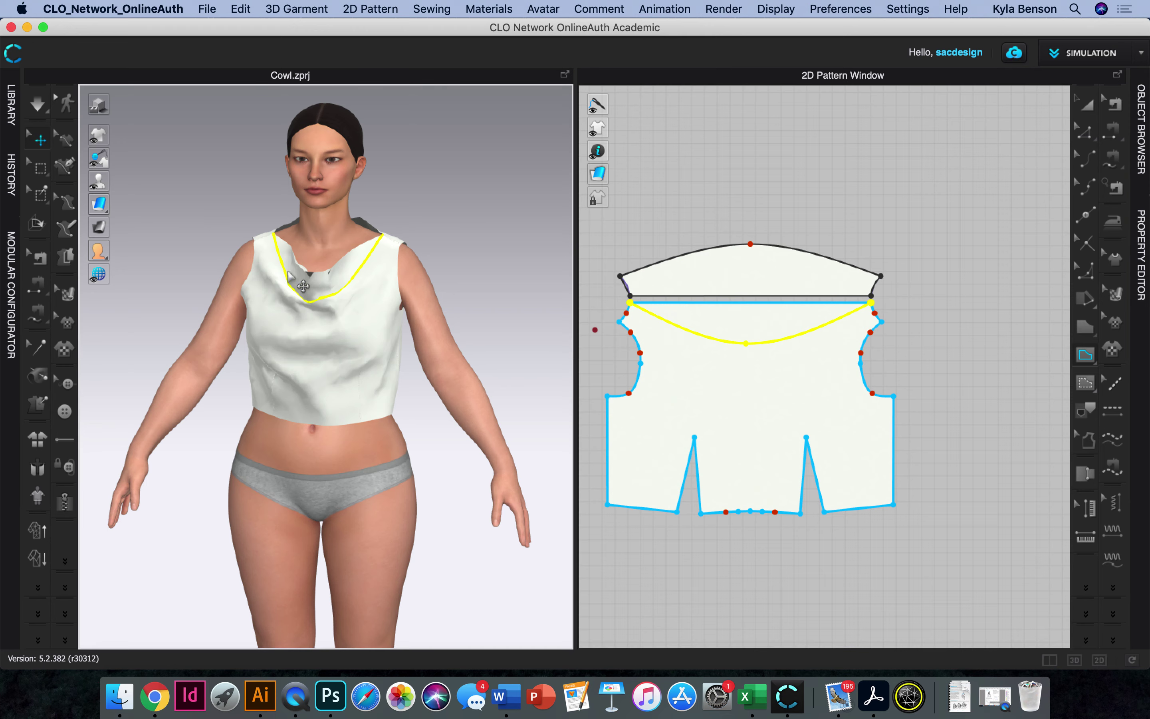
left_click(330, 299)
right_click_drag(297, 380, 378, 385)
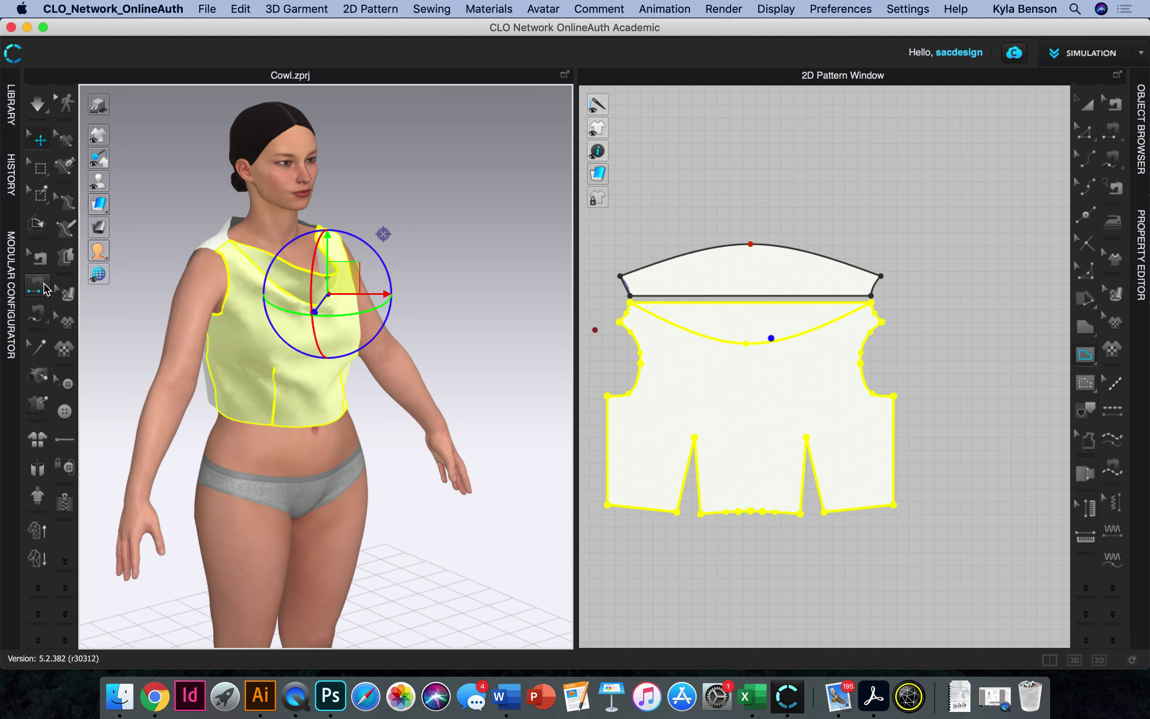
left_click(36, 222)
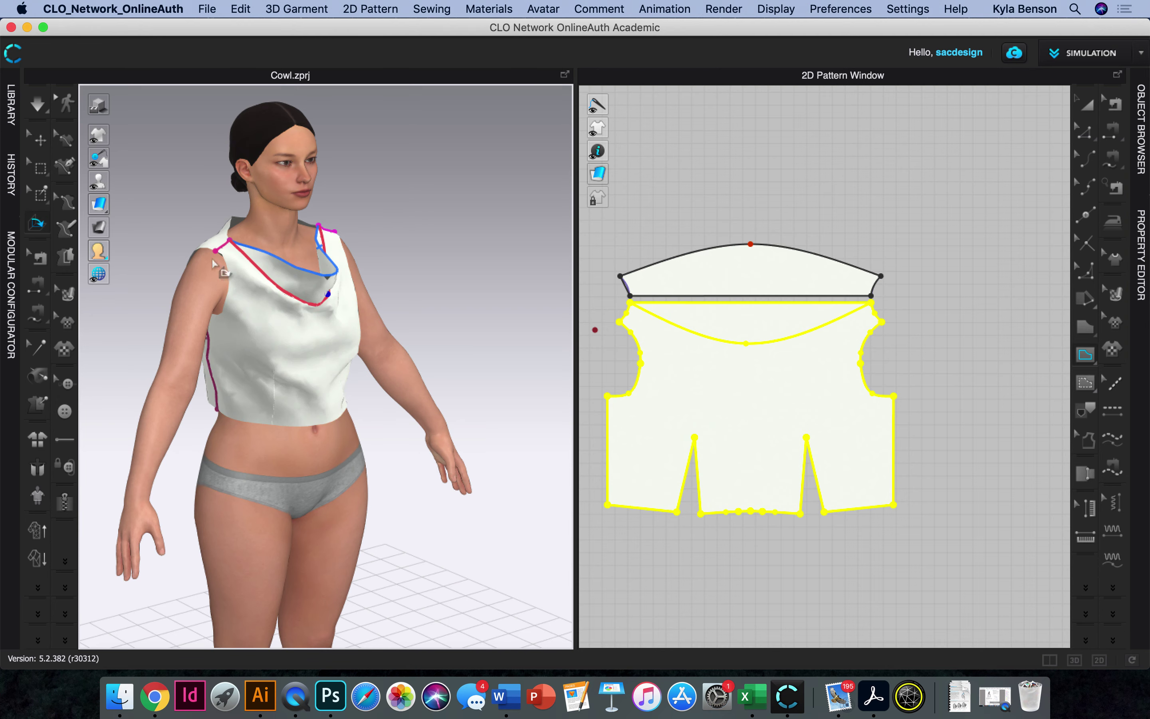
left_click(318, 307)
right_click_drag(320, 328, 450, 337)
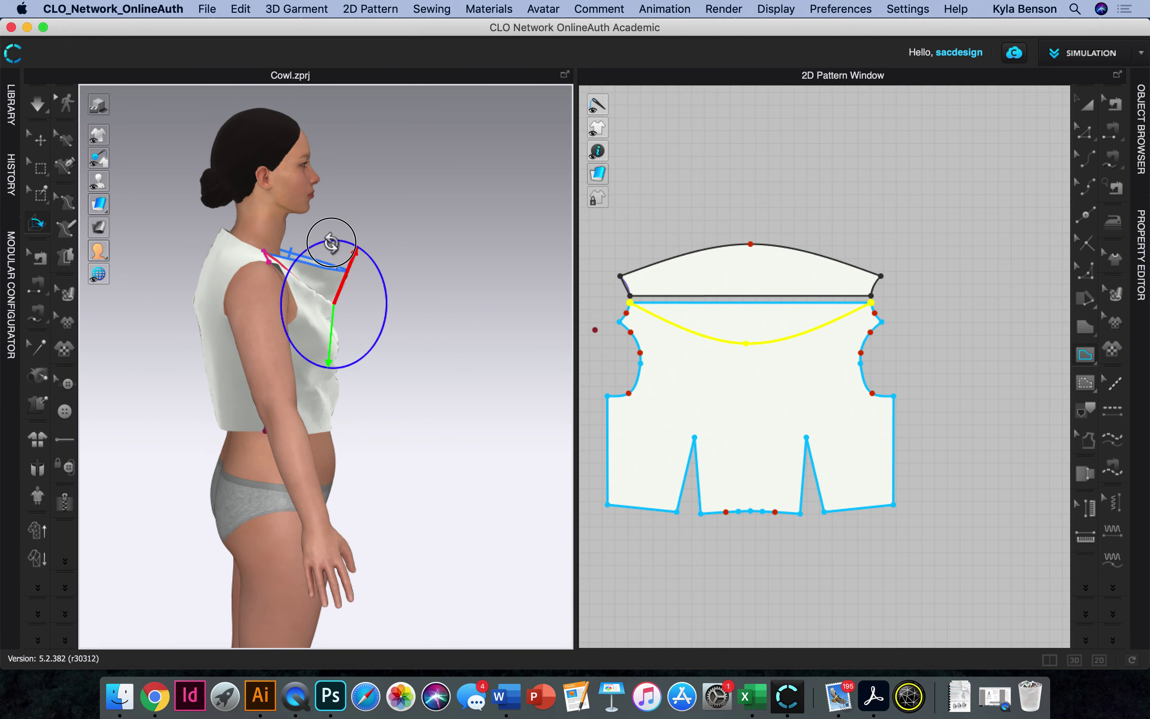
left_click_drag(331, 243, 276, 259)
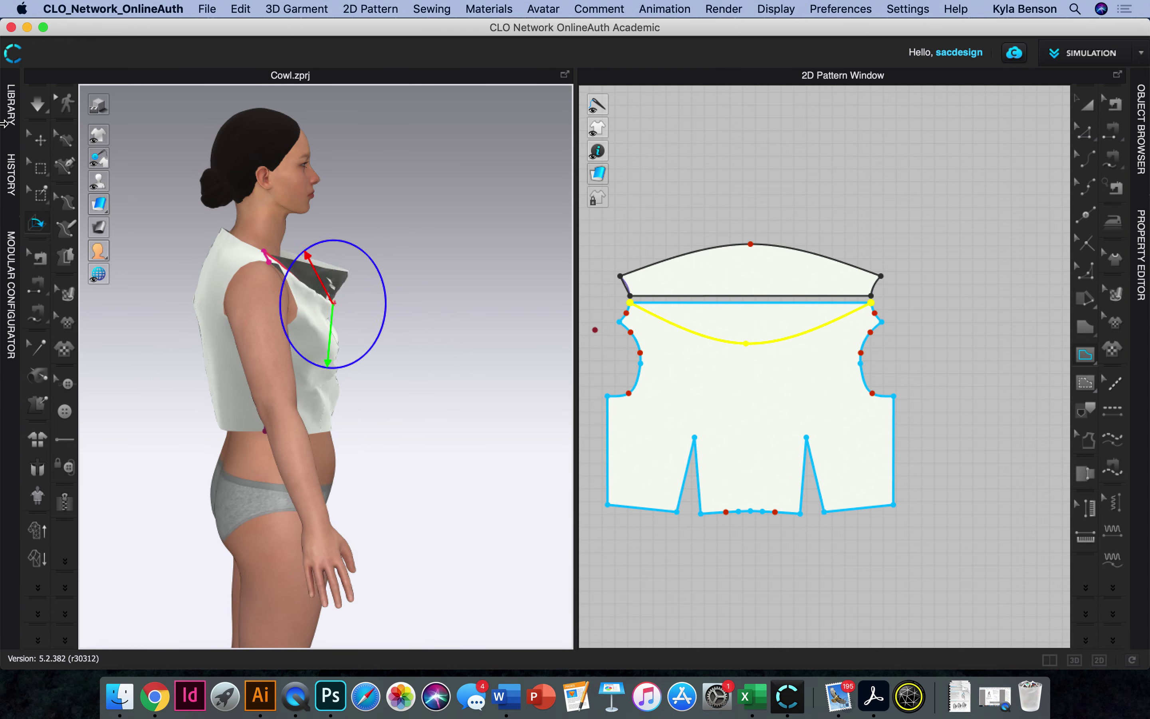
Simulate the fold, check the neckline from another angle, and undo the simulation and fold
left_click(37, 102)
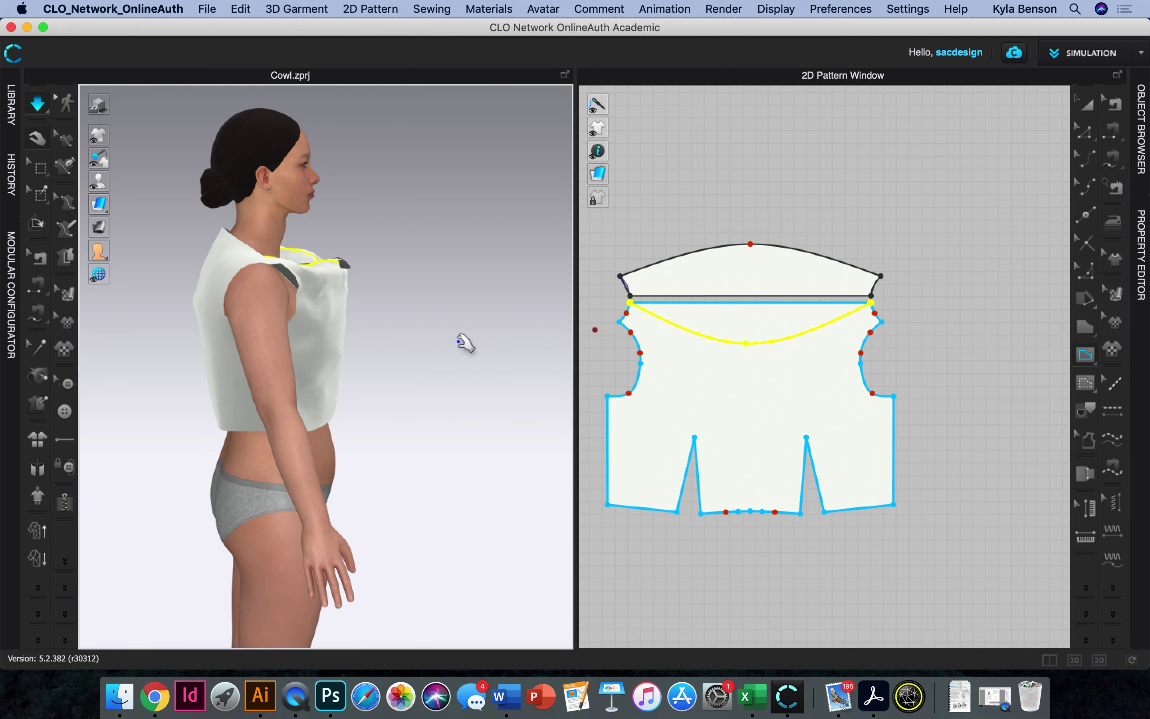
right_click_drag(465, 357, 360, 349)
key("super+z")
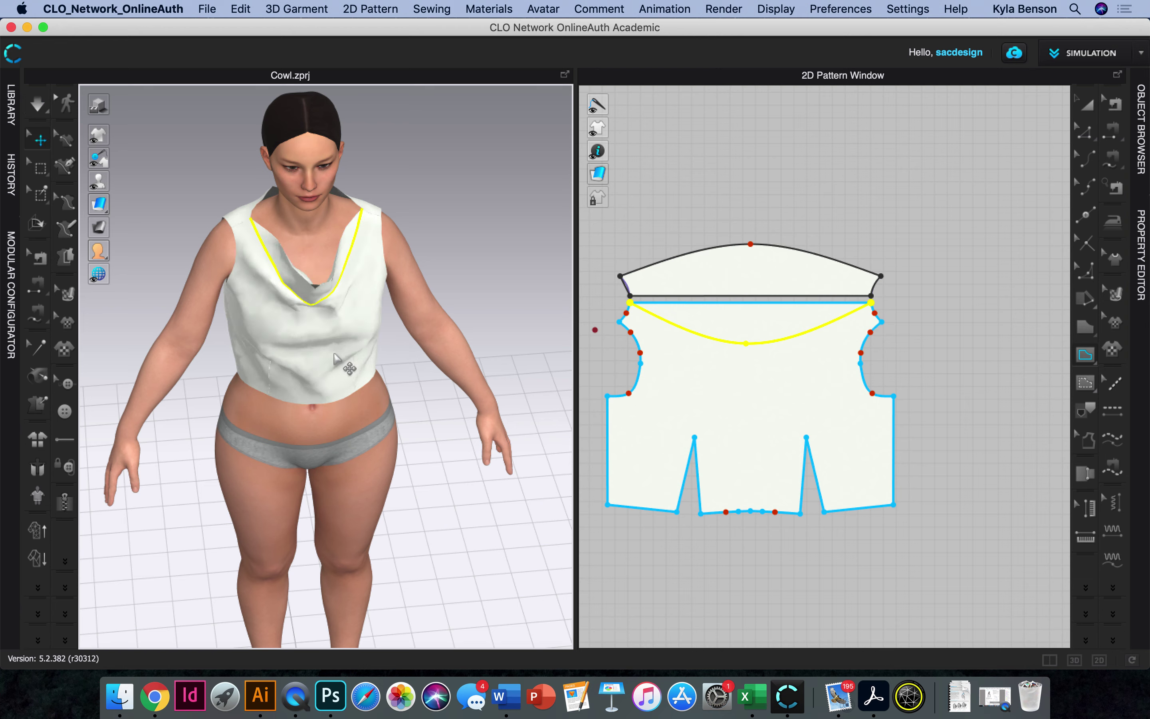
Draw a second, shallower curved internal line between the same neckline corners, dipping about 1.6 below the front bodice's neckline edge
right_click_drag(335, 357, 340, 314)
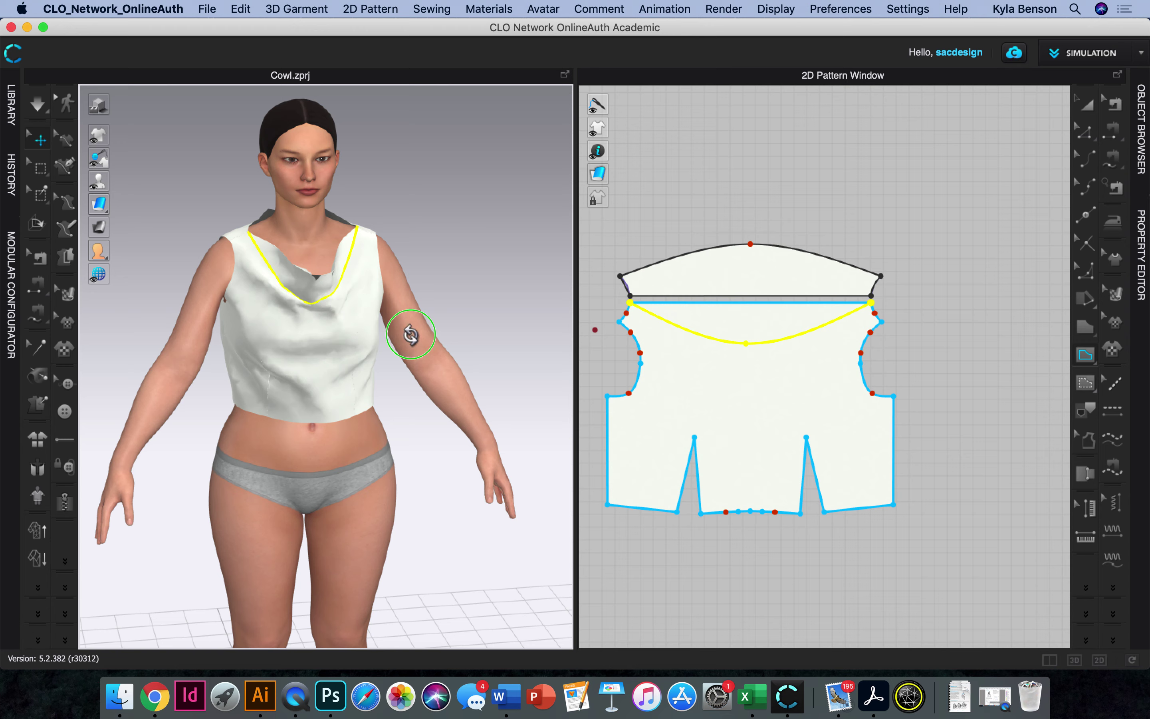
right_click_drag(410, 335, 495, 333)
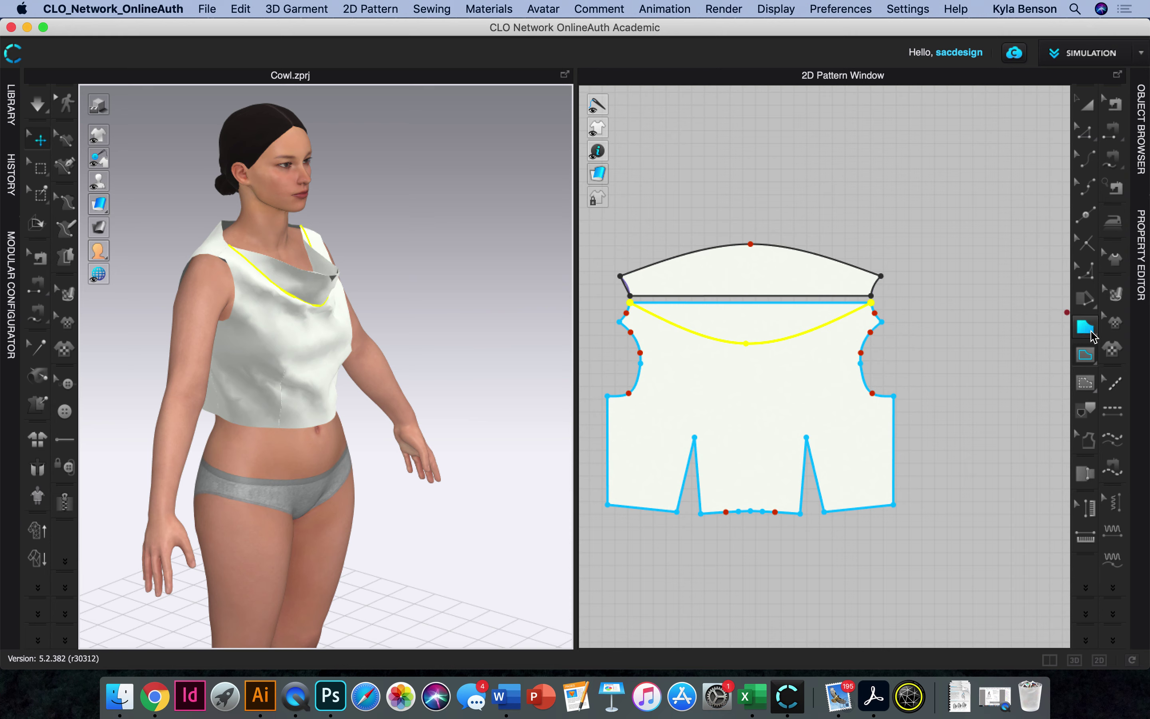
left_click(1087, 359)
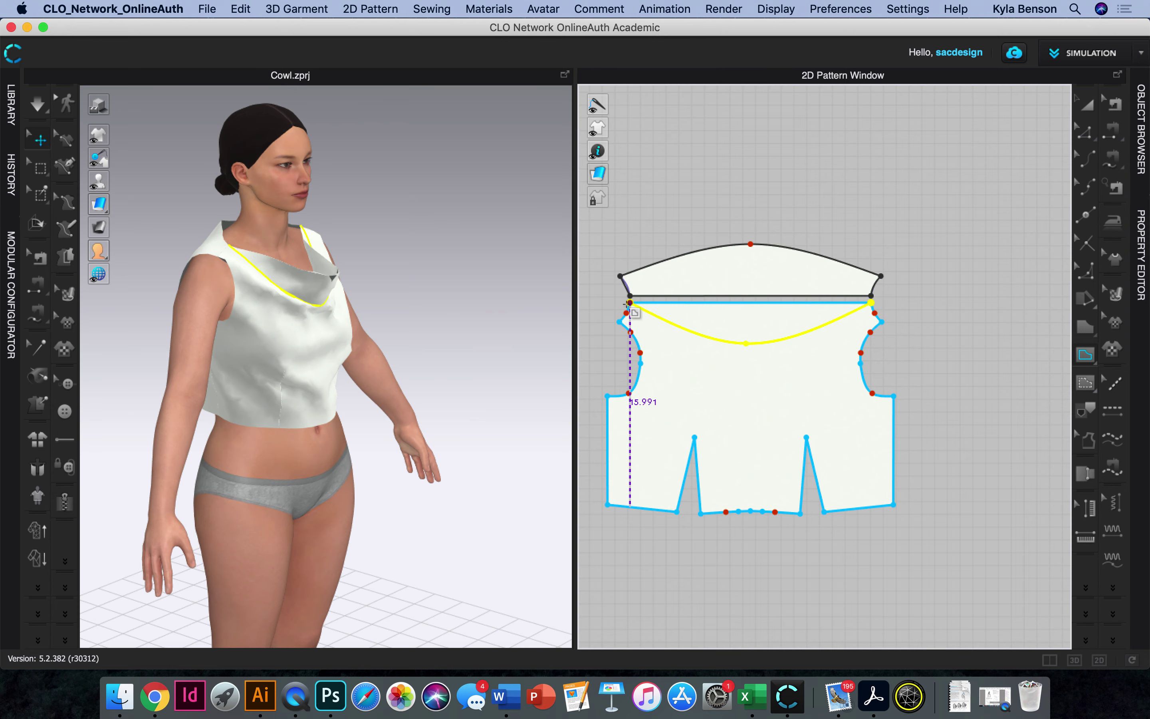
left_click(630, 302)
left_click_drag(738, 323, 769, 322)
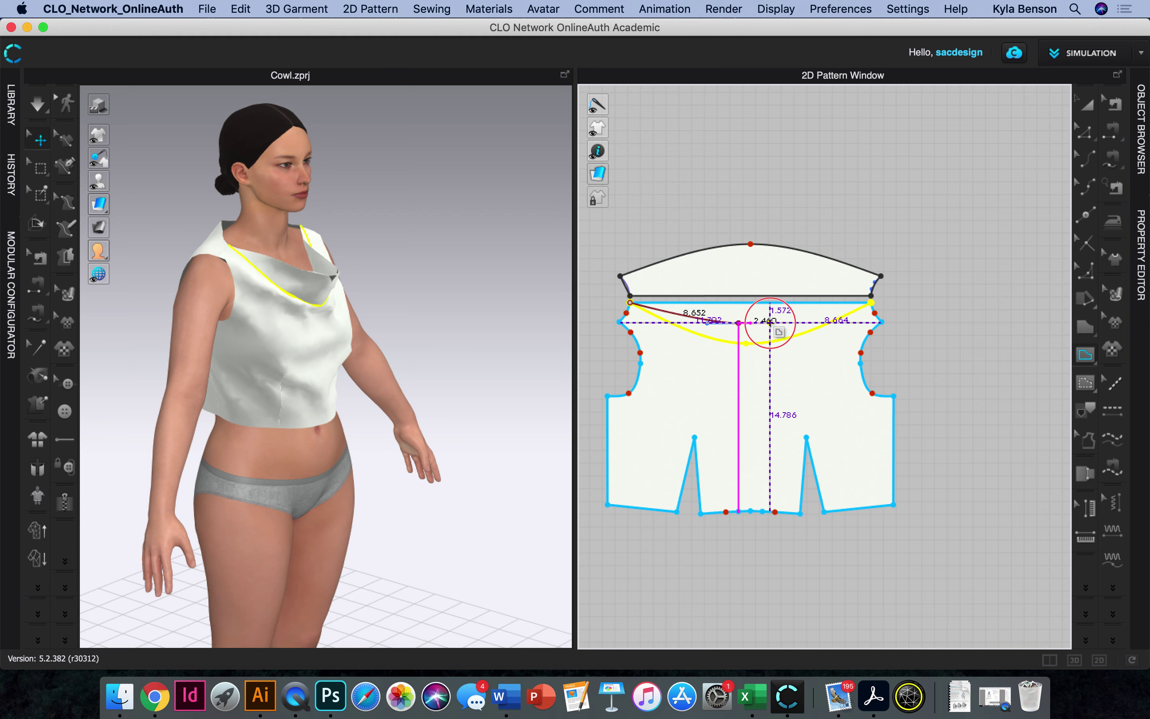
left_click(871, 302)
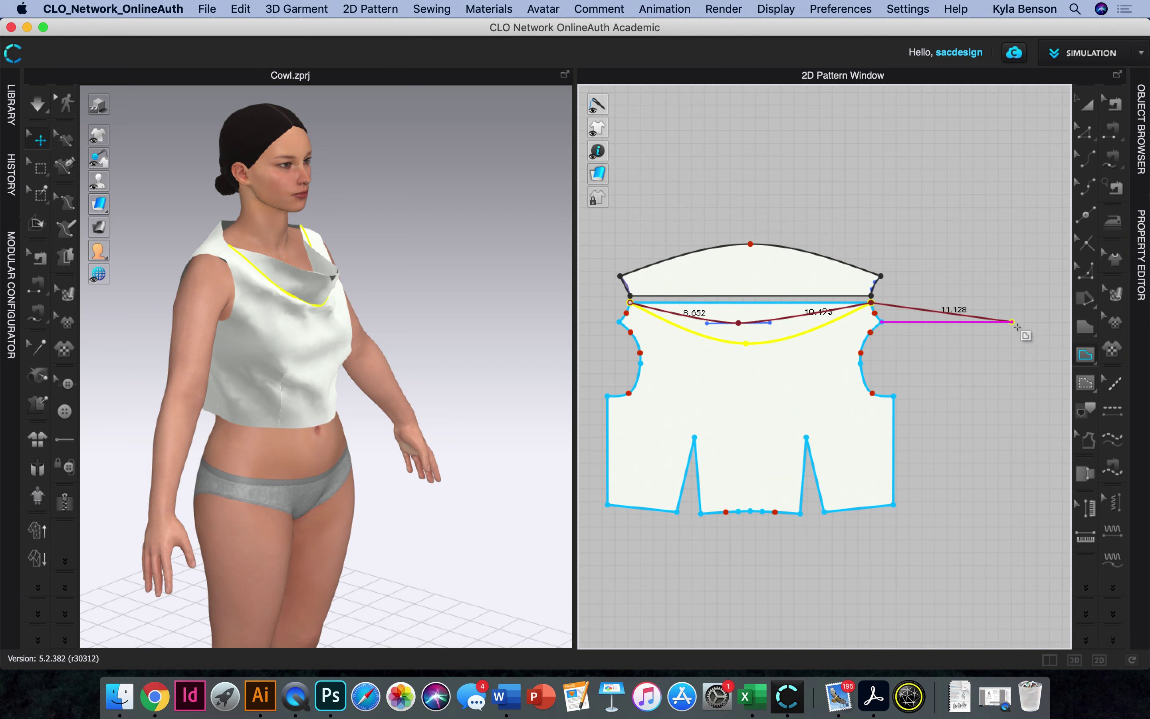
key("Return")
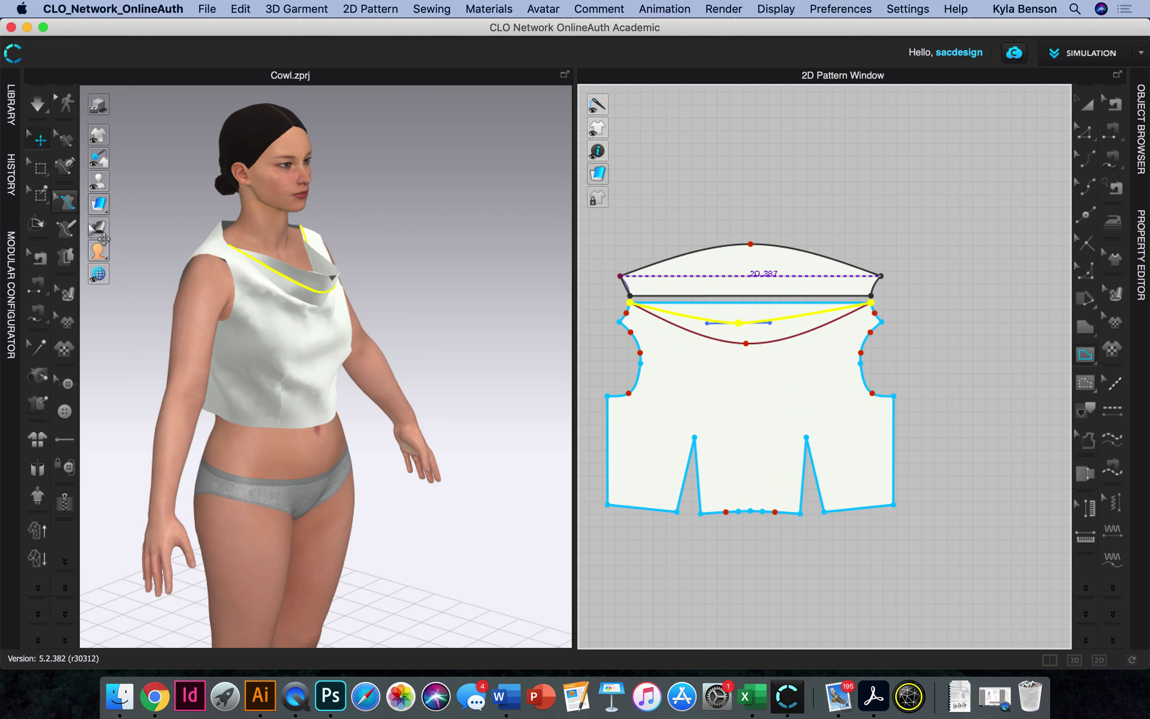
Fold the neckline area to the inside along the shallower internal line with Fold Arrangement
mouse_move(137, 225)
left_click(38, 223)
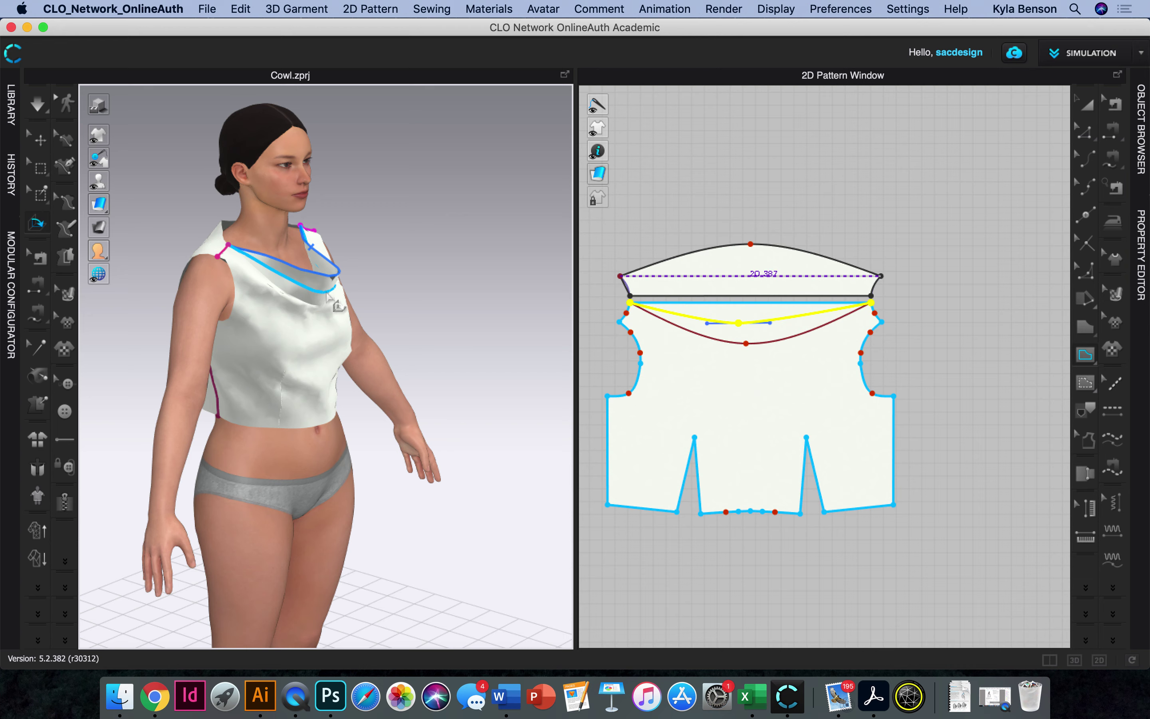
left_click(335, 272)
left_click_drag(338, 245, 243, 257)
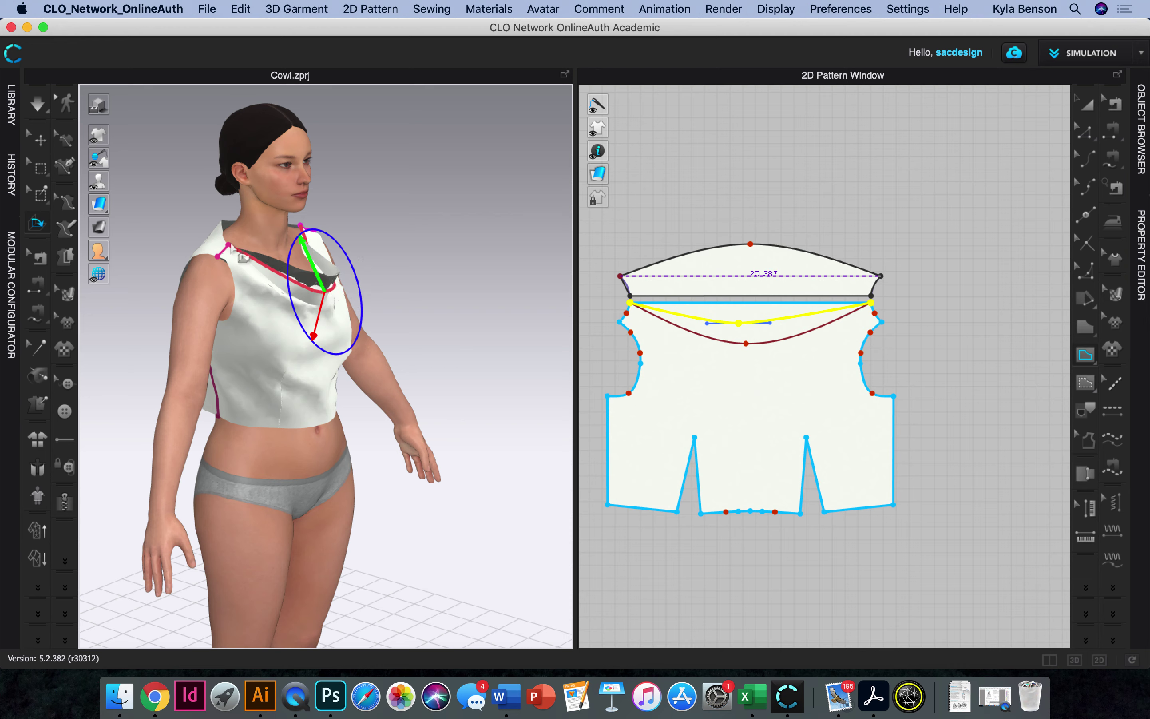
Simulate the folded garment, pull the centre front cloth down to shape the cowl, and inspect the drape from the front with nothing selected
left_click(38, 112)
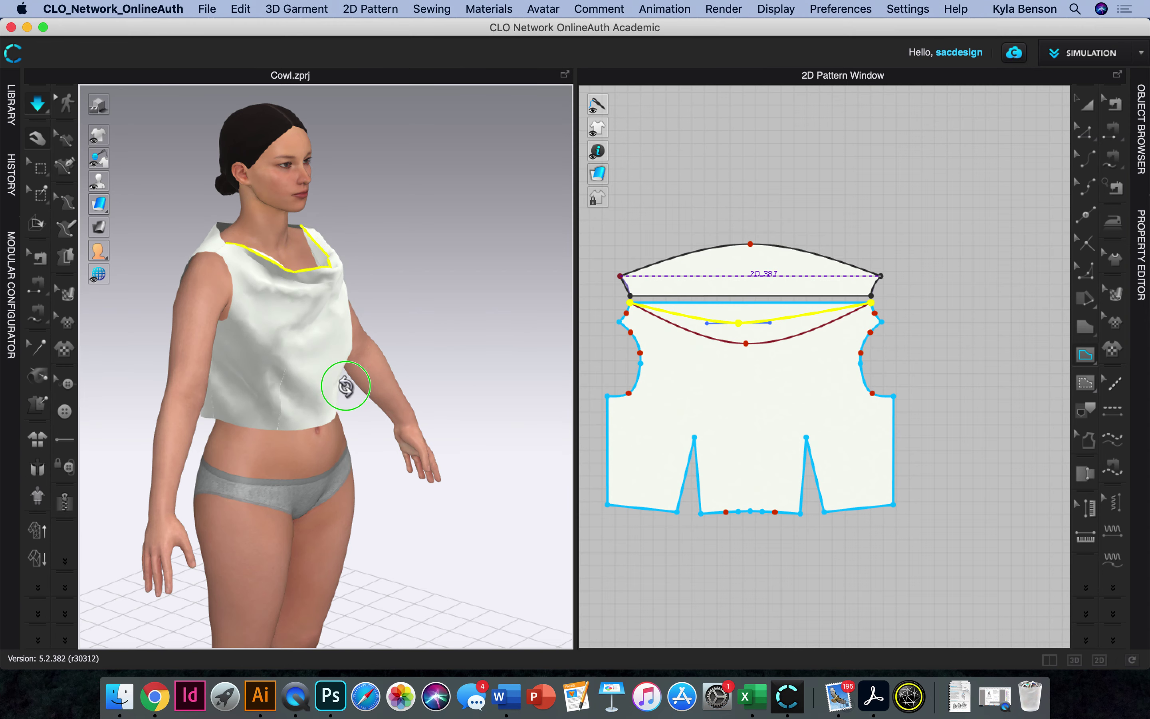
right_click_drag(345, 385, 287, 410)
left_click_drag(329, 310, 326, 338)
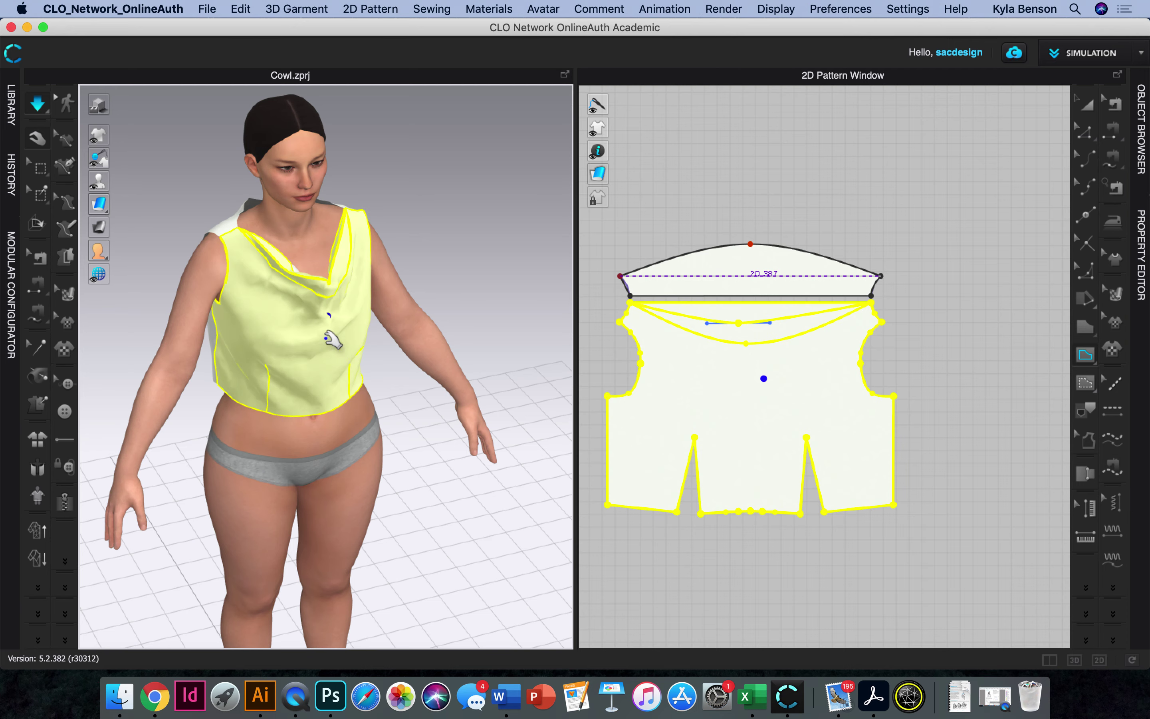
left_click_drag(316, 280, 325, 336)
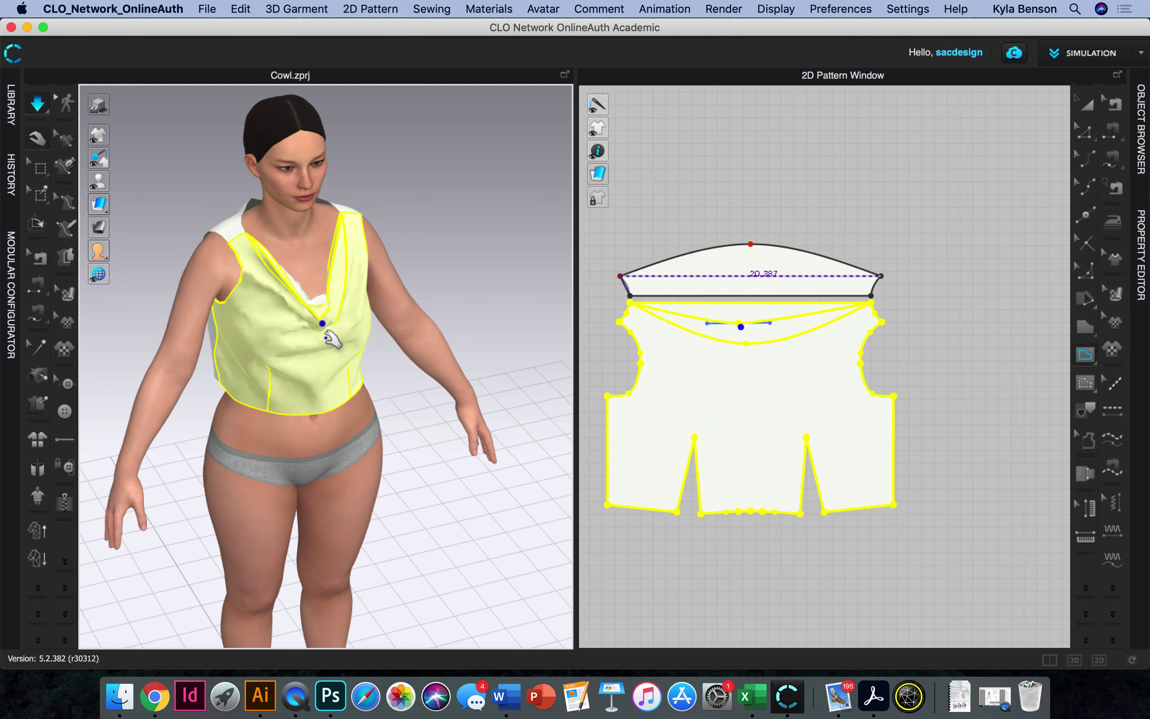
right_click(420, 464)
left_click(384, 518)
scroll(361, 403, "up", 3)
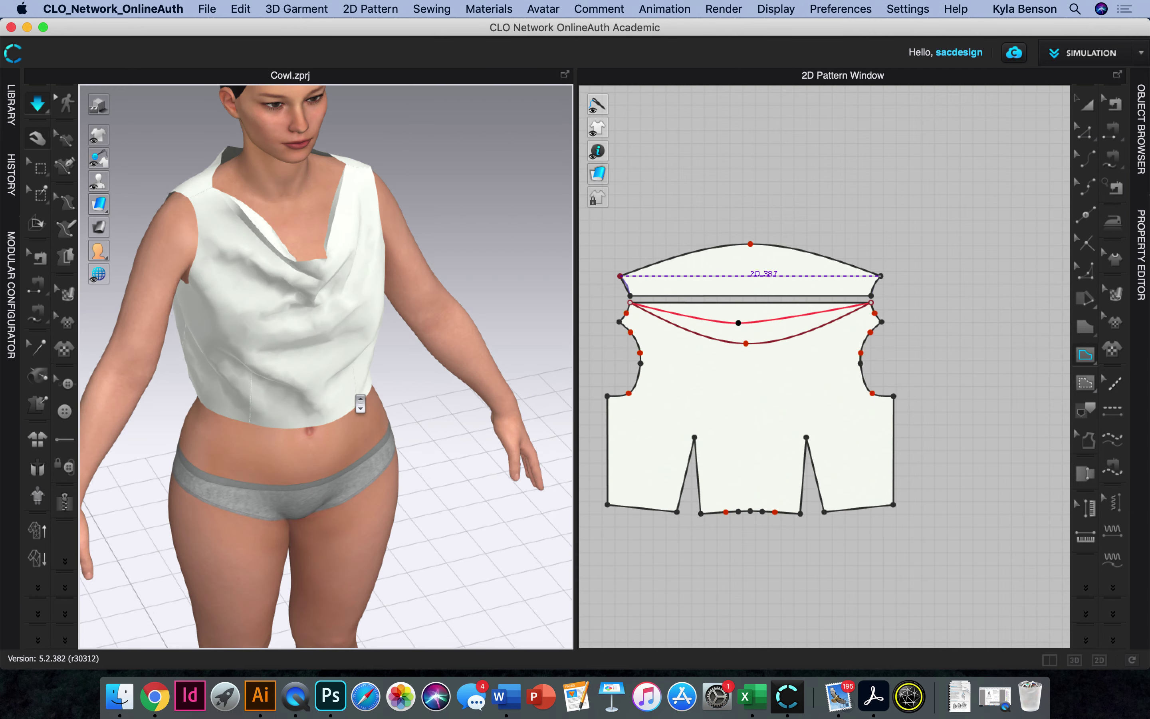
key("2")
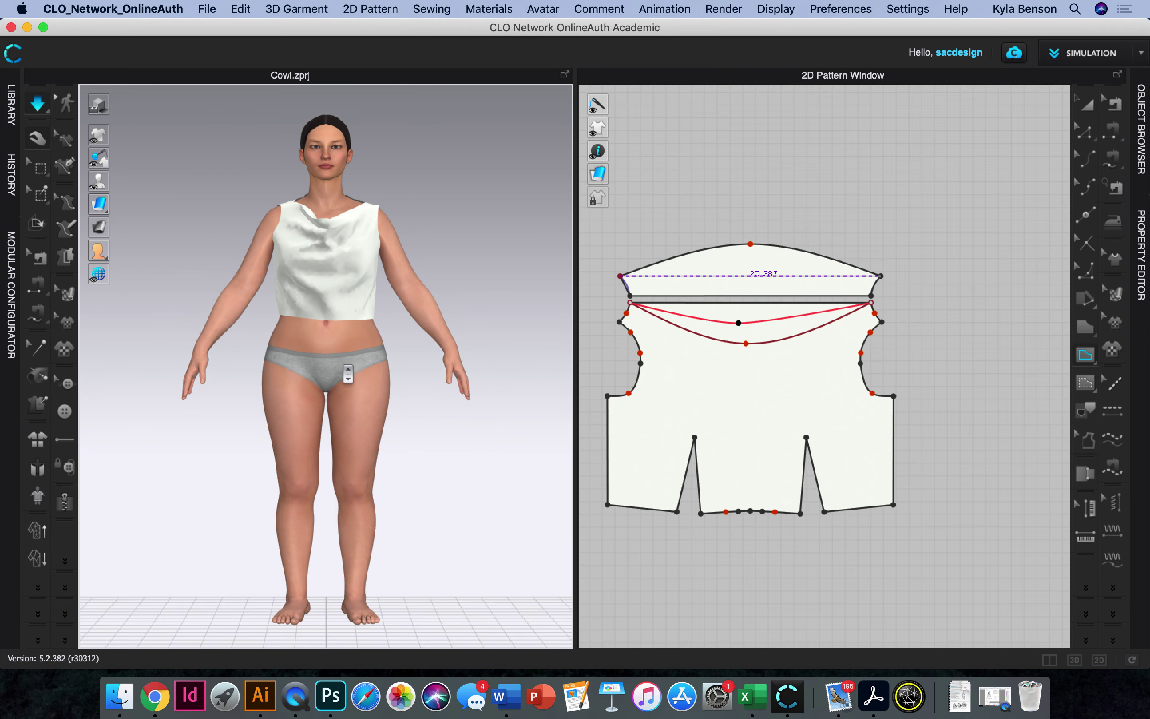
scroll(349, 374, "up", 3)
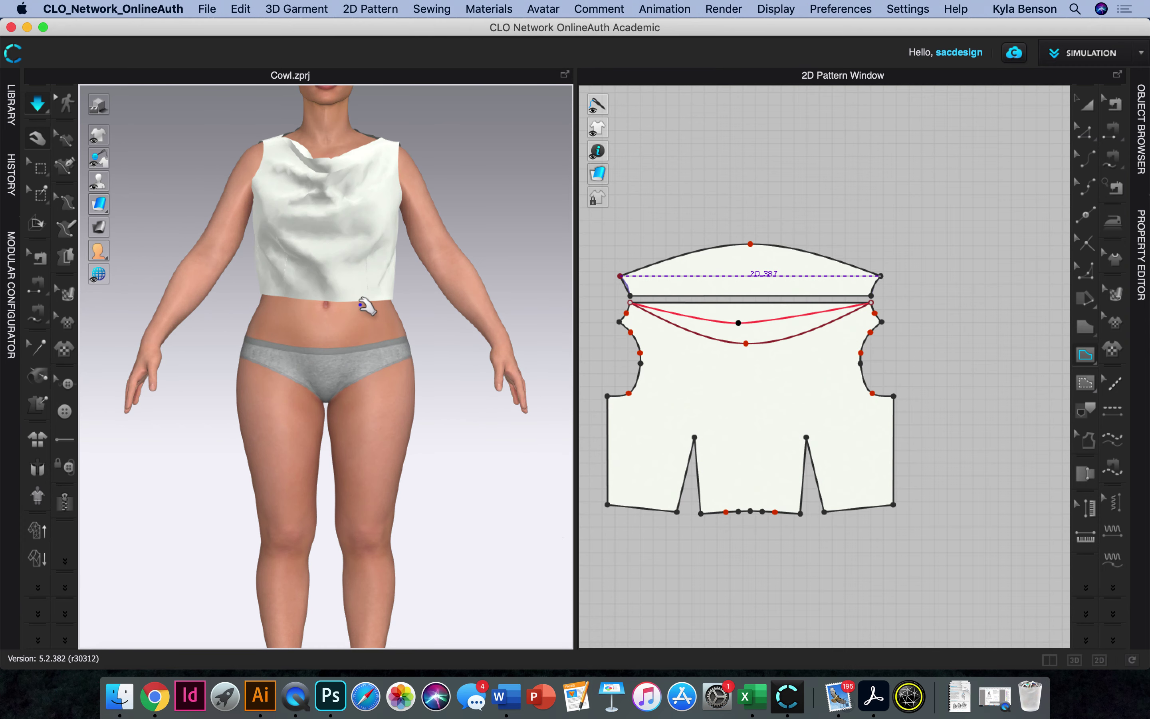
scroll(367, 356, "down", 2)
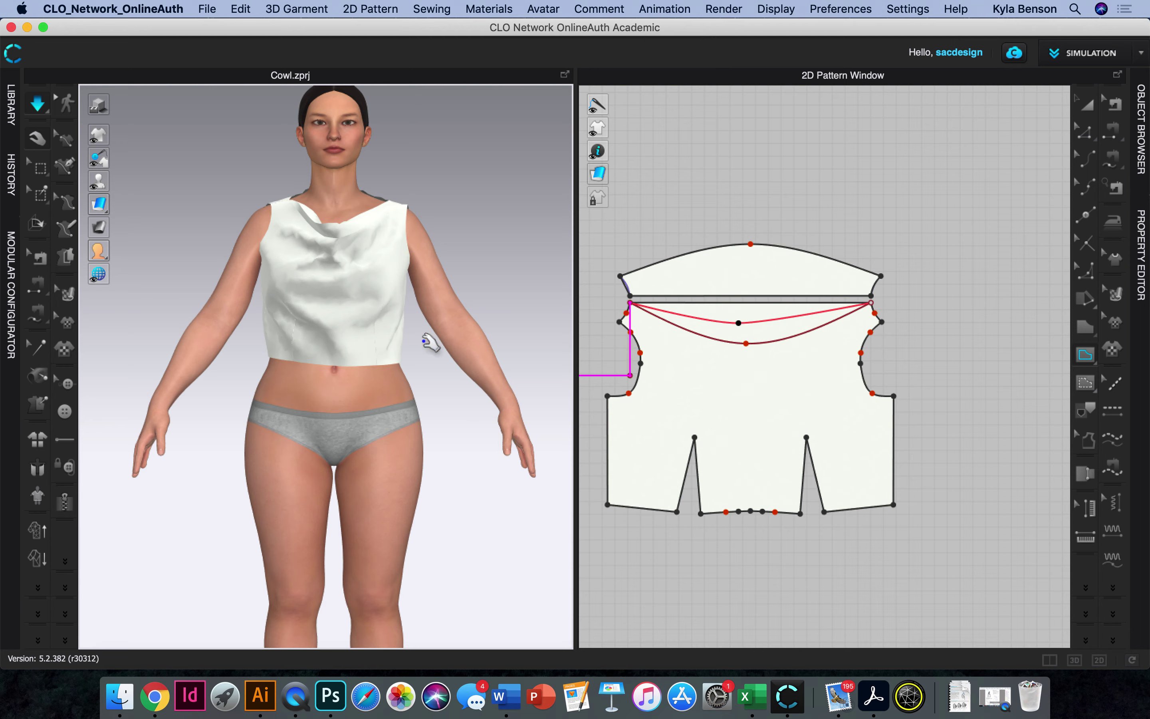
right_click_drag(223, 342, 234, 368)
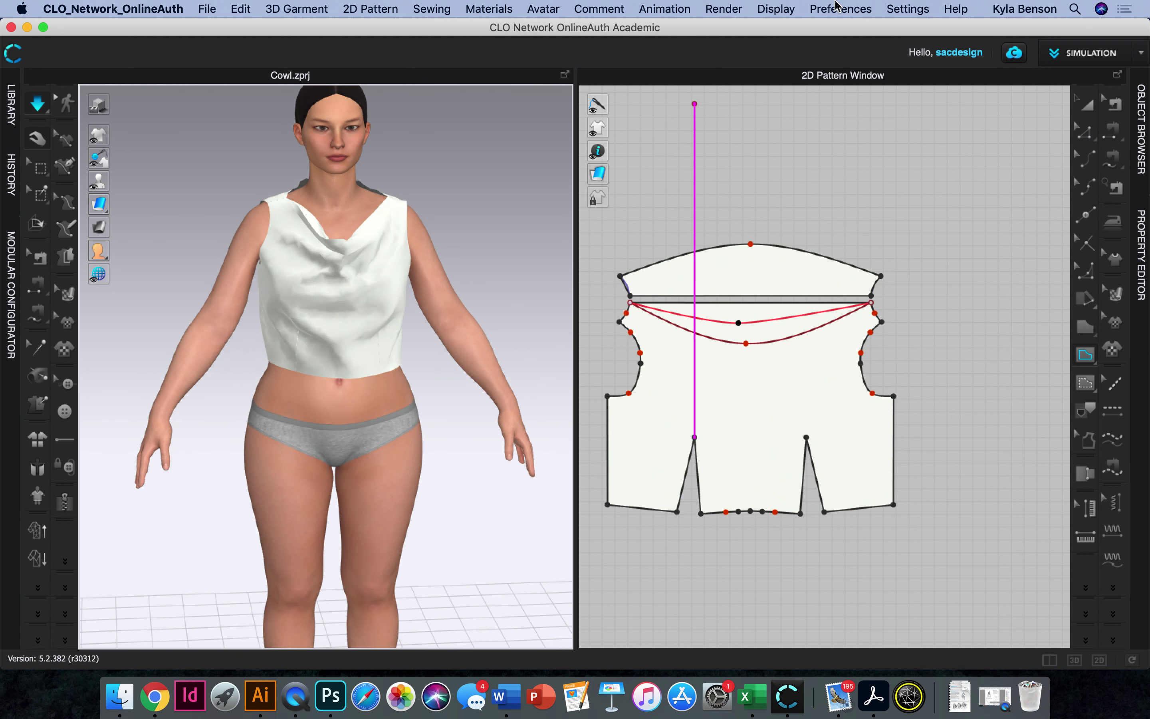